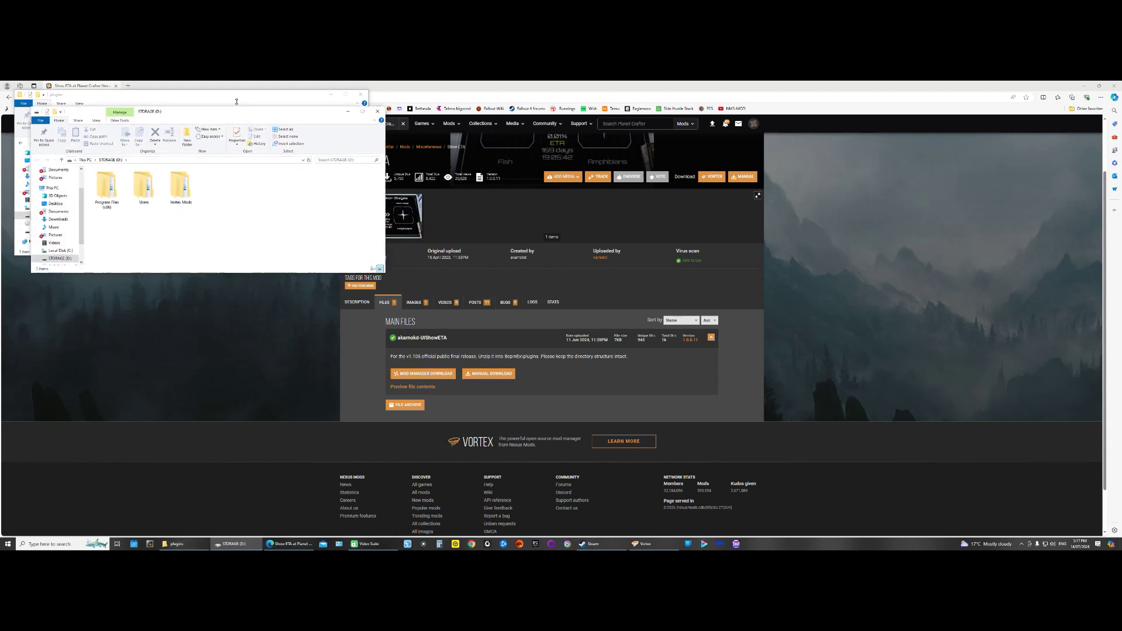
Step: Move the drive window aside and browse to Documents > zzz games
left_click_drag(184, 108, 637, 129)
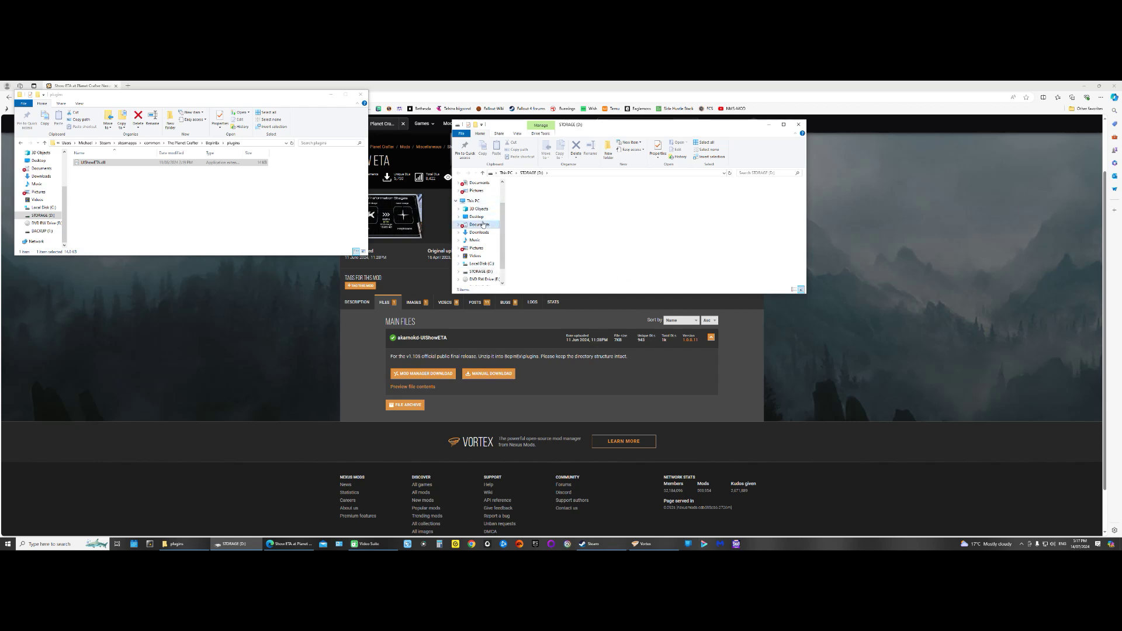
left_click(480, 224)
scroll(703, 260, "down", 3)
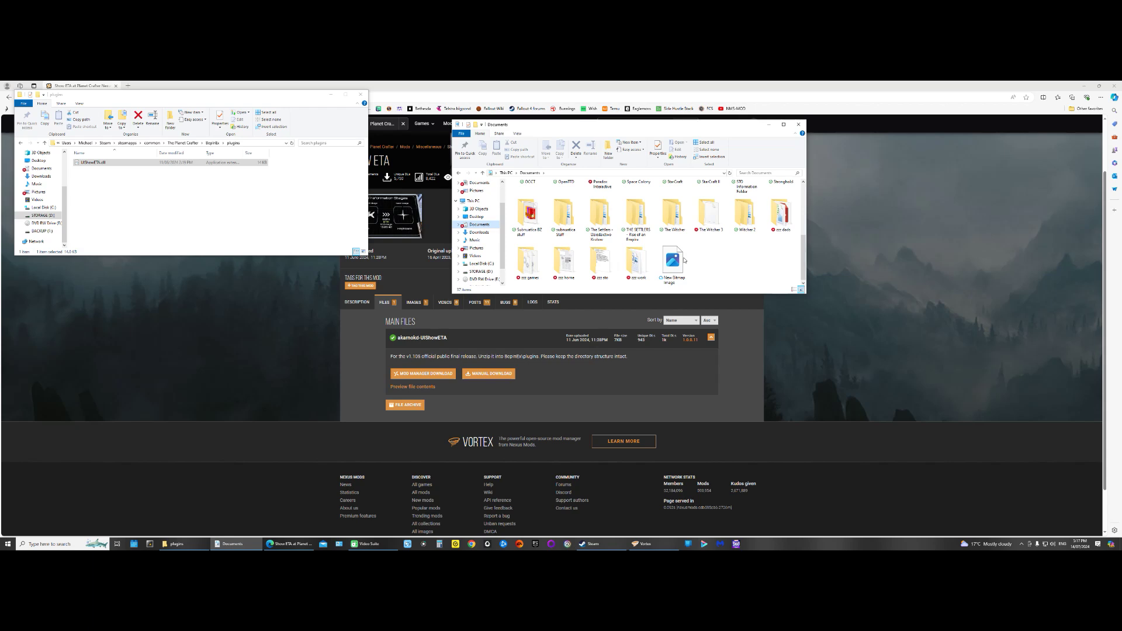
double_click(527, 261)
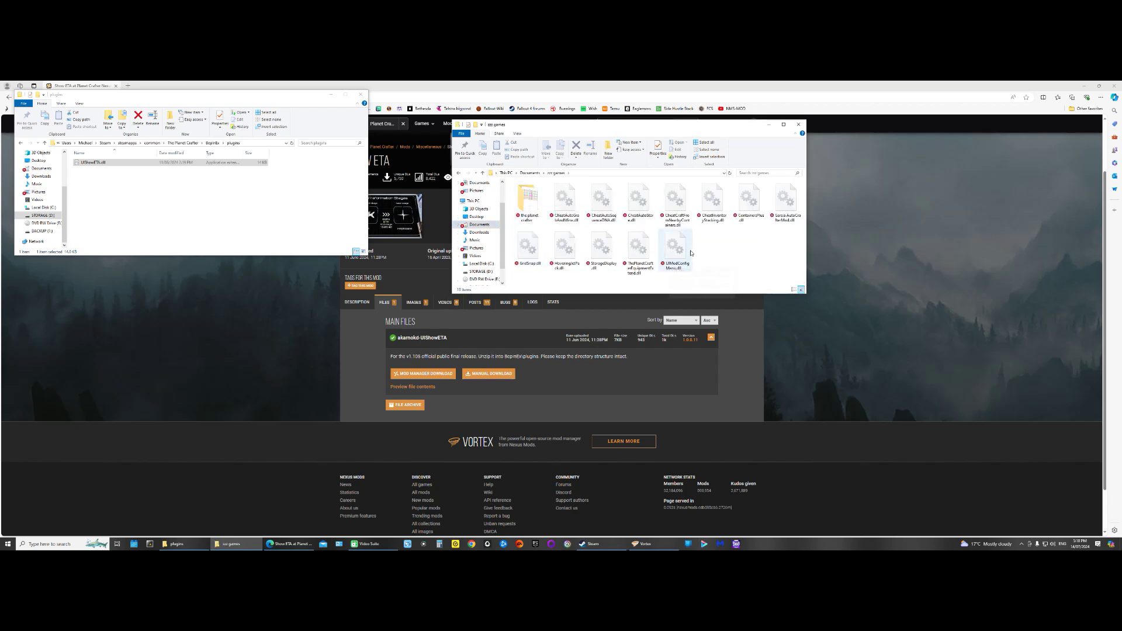
left_click(534, 196)
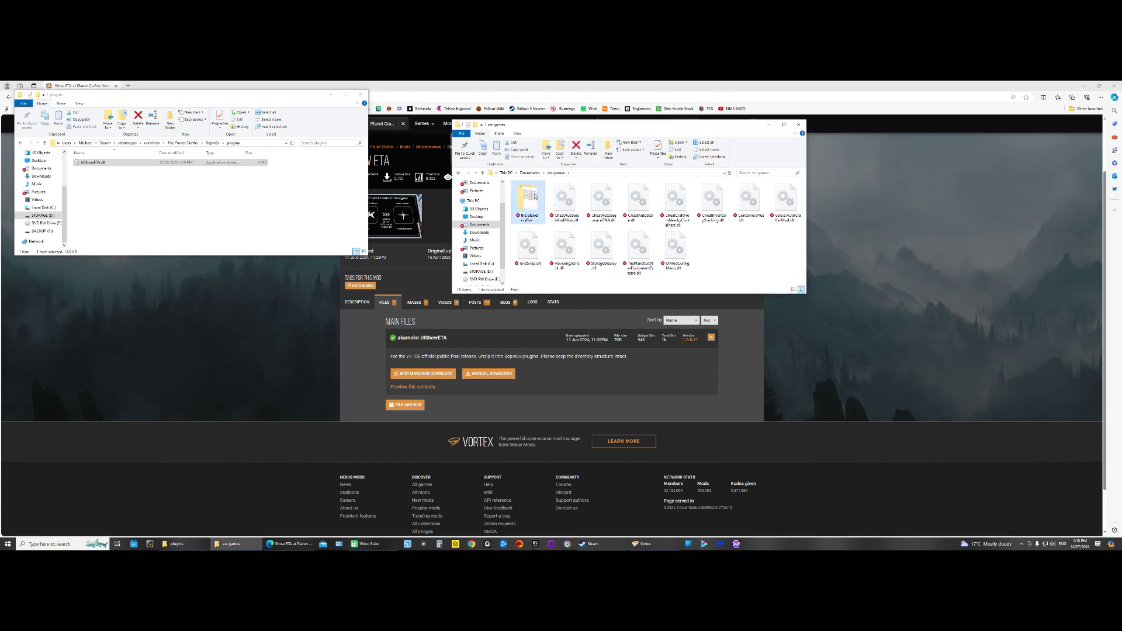
double_click(535, 197)
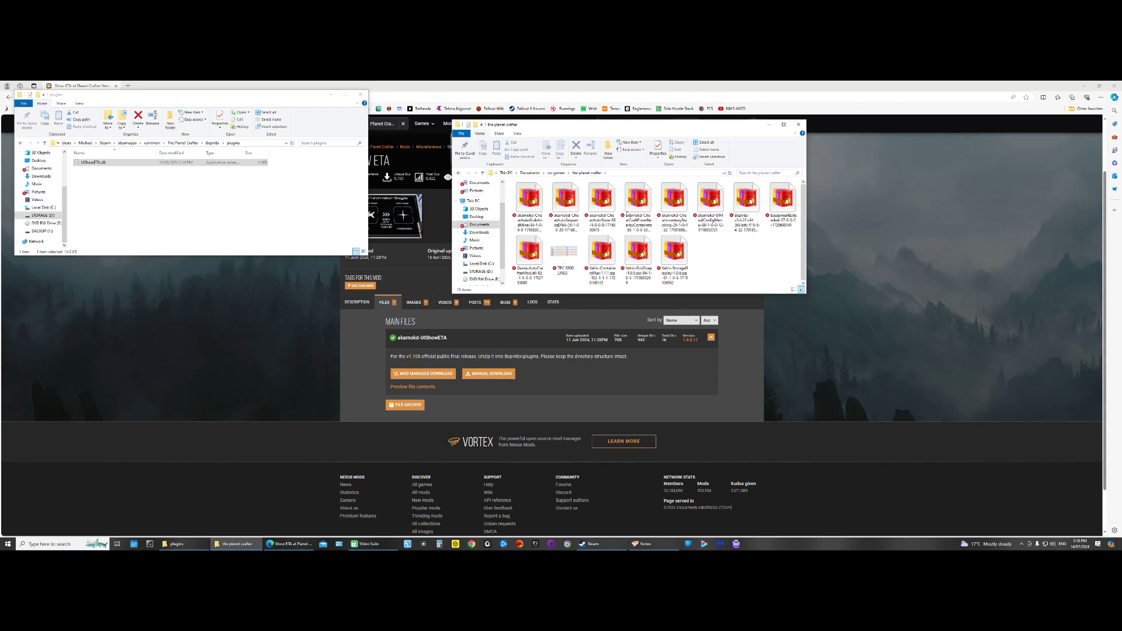
left_click(458, 173)
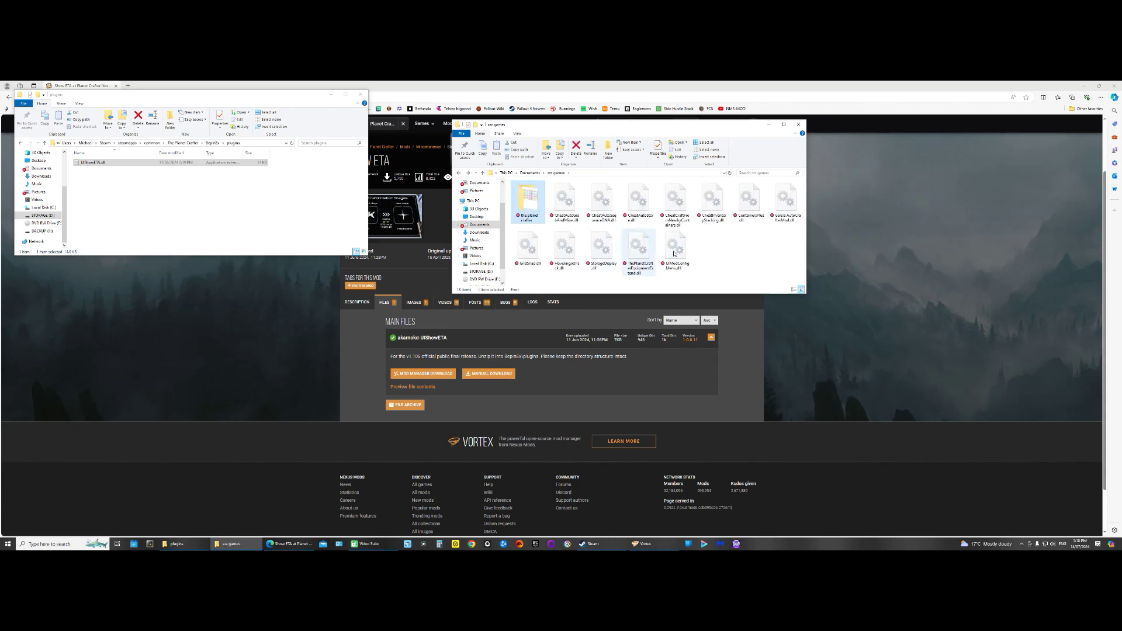
Step: Drag the mod .dll files into BepInEx\plugins and close the zzz games window
left_click_drag(731, 253, 193, 216)
left_click_drag(784, 183, 121, 240)
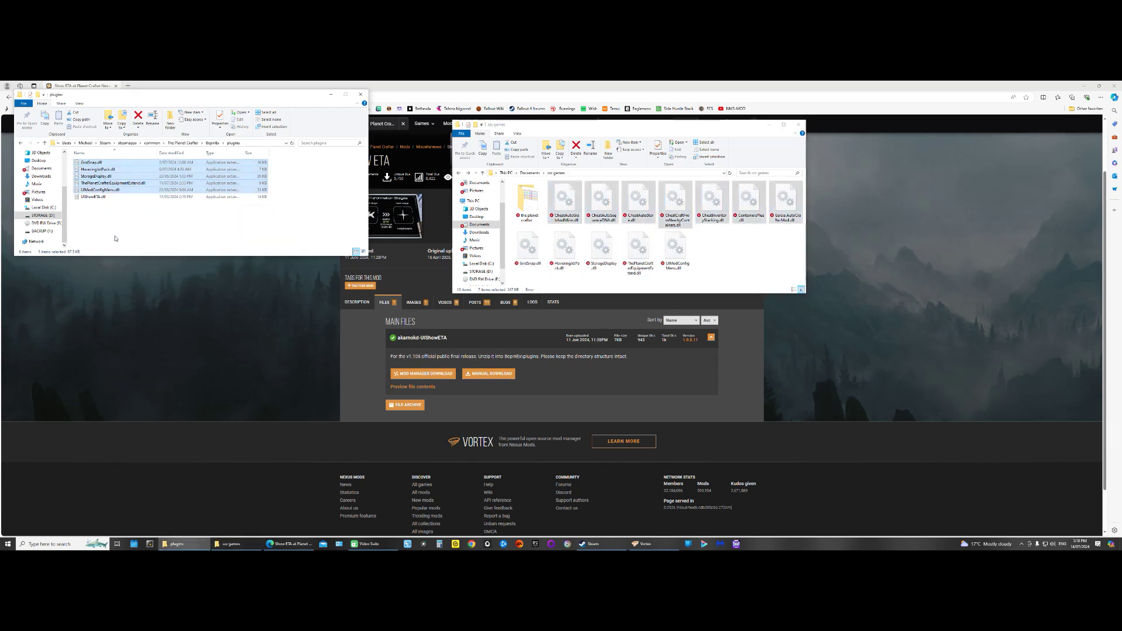
left_click(800, 125)
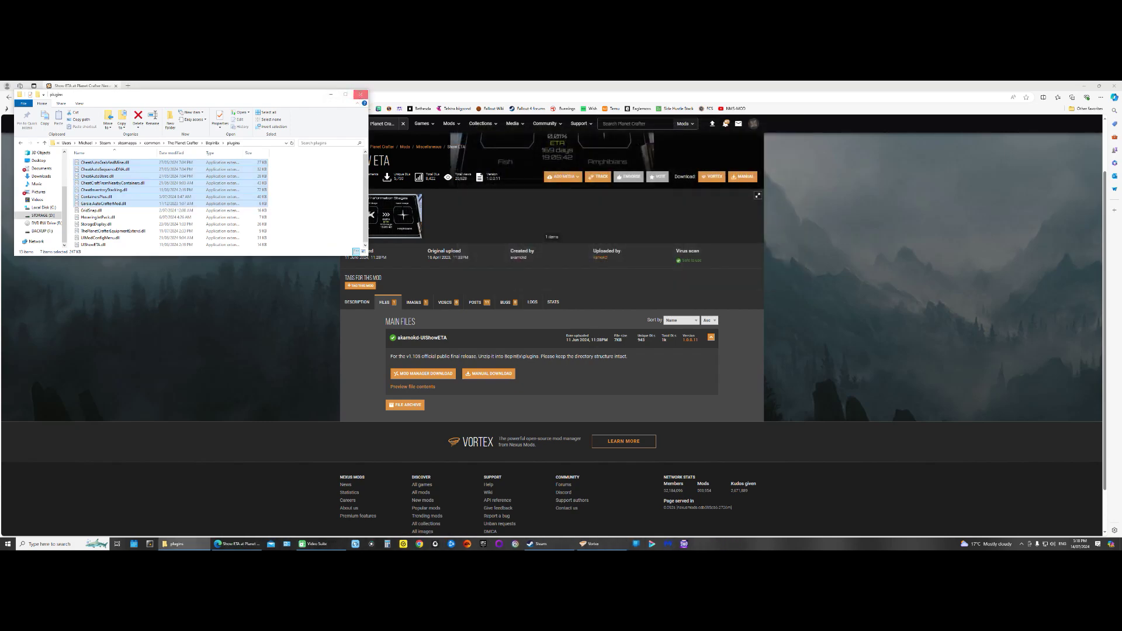
Step: Close the plugins and Nexus Mods windows, launch The Planet Crafter from Steam, then quit
left_click(361, 94)
left_click(116, 86)
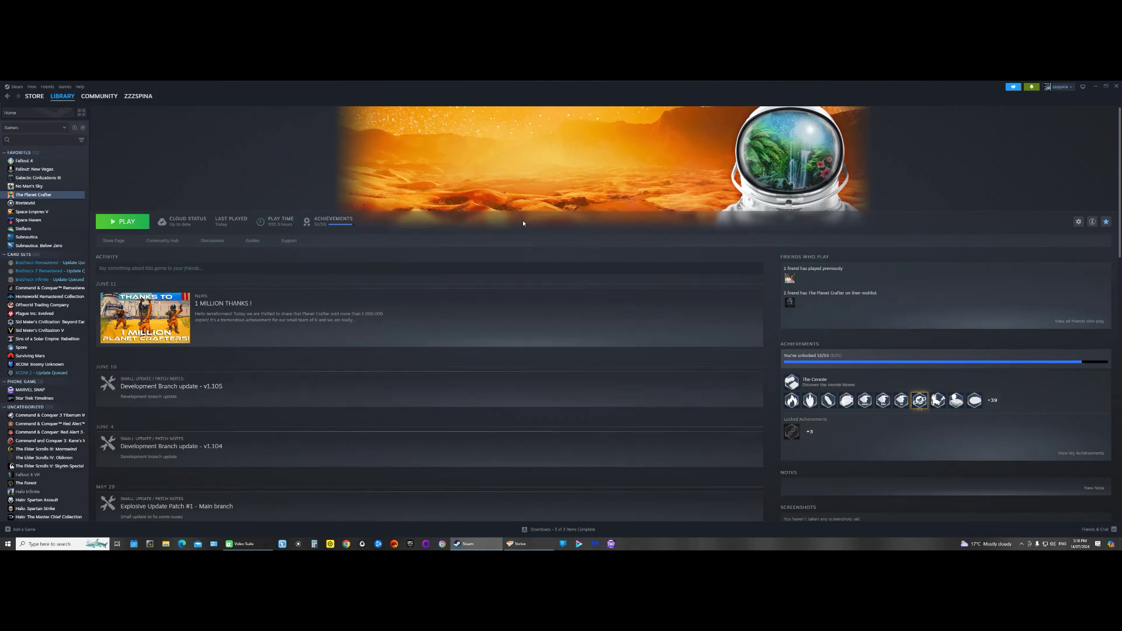
left_click(137, 218)
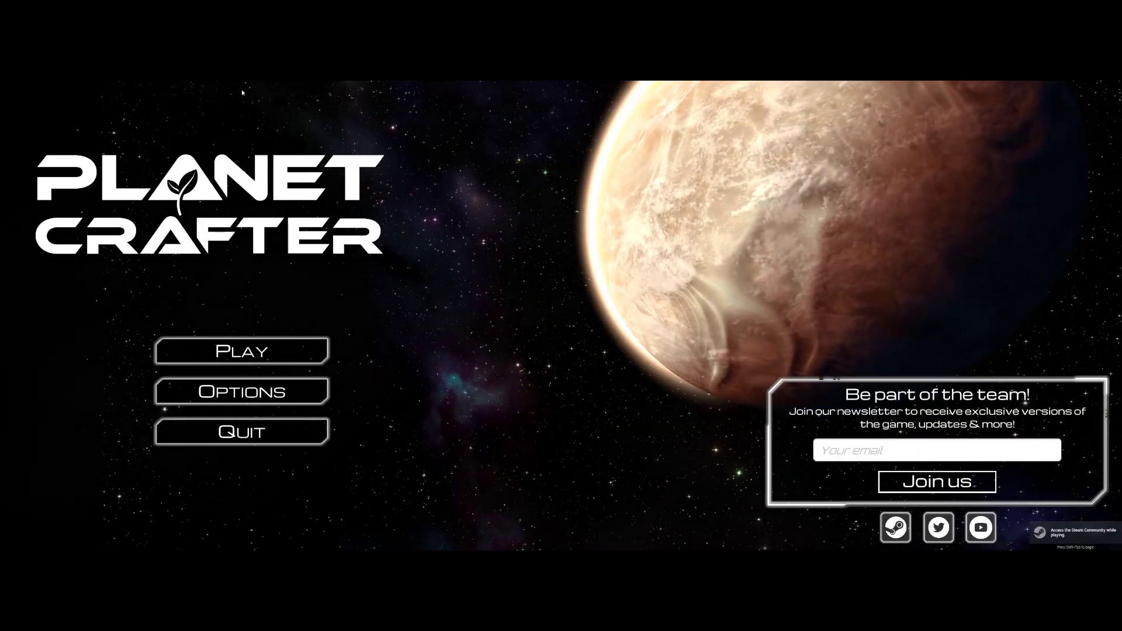
left_click(255, 434)
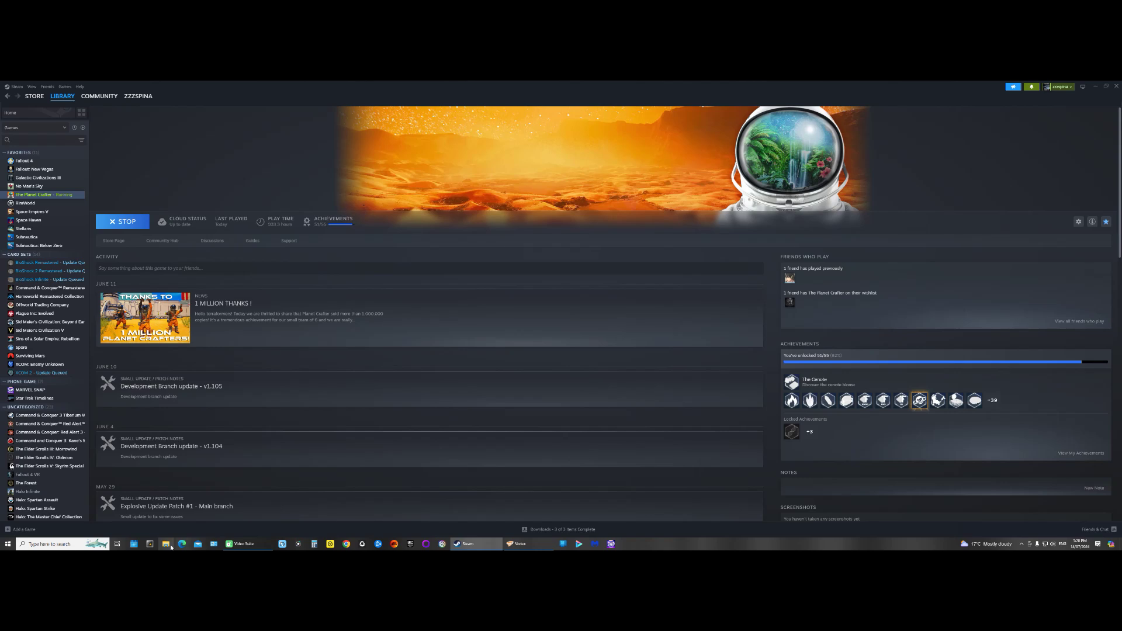
right_click(57, 195)
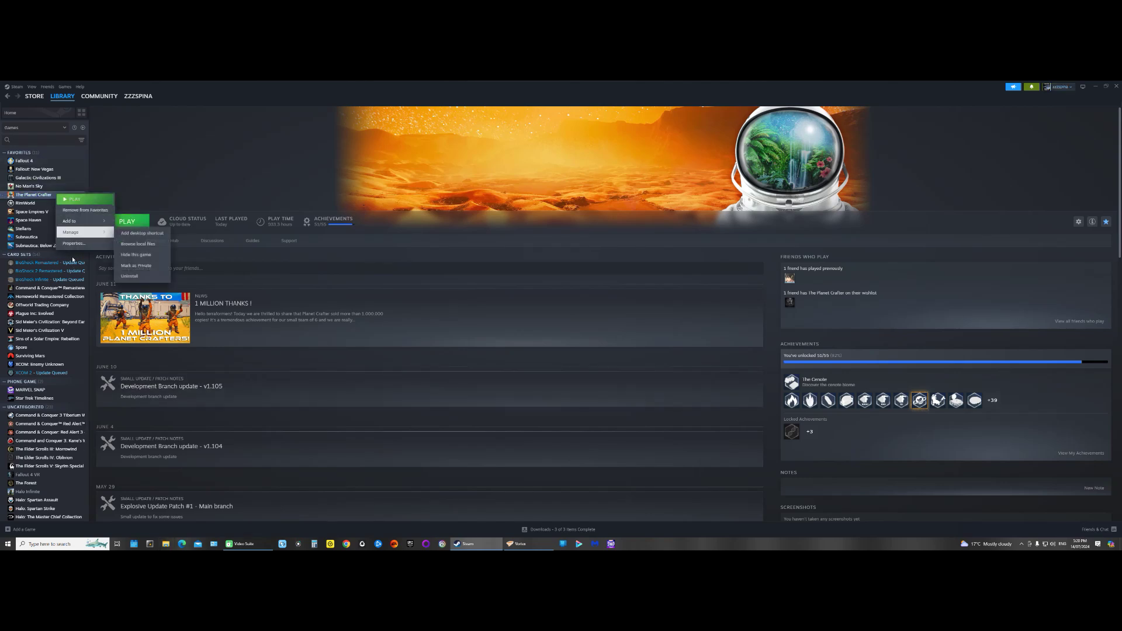
left_click(73, 243)
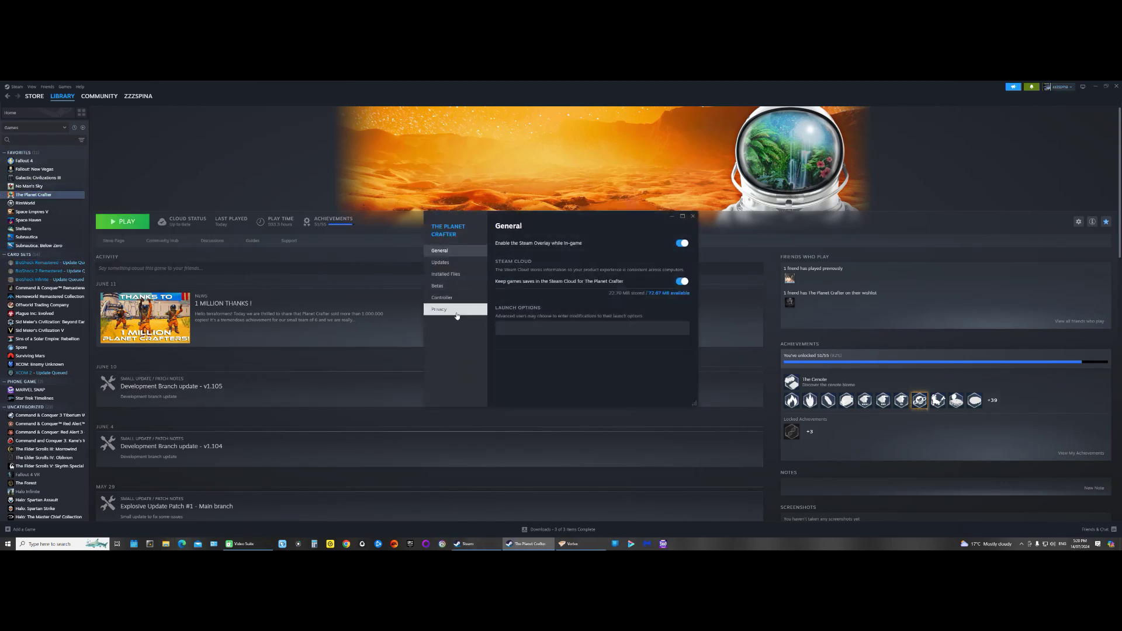
left_click(453, 276)
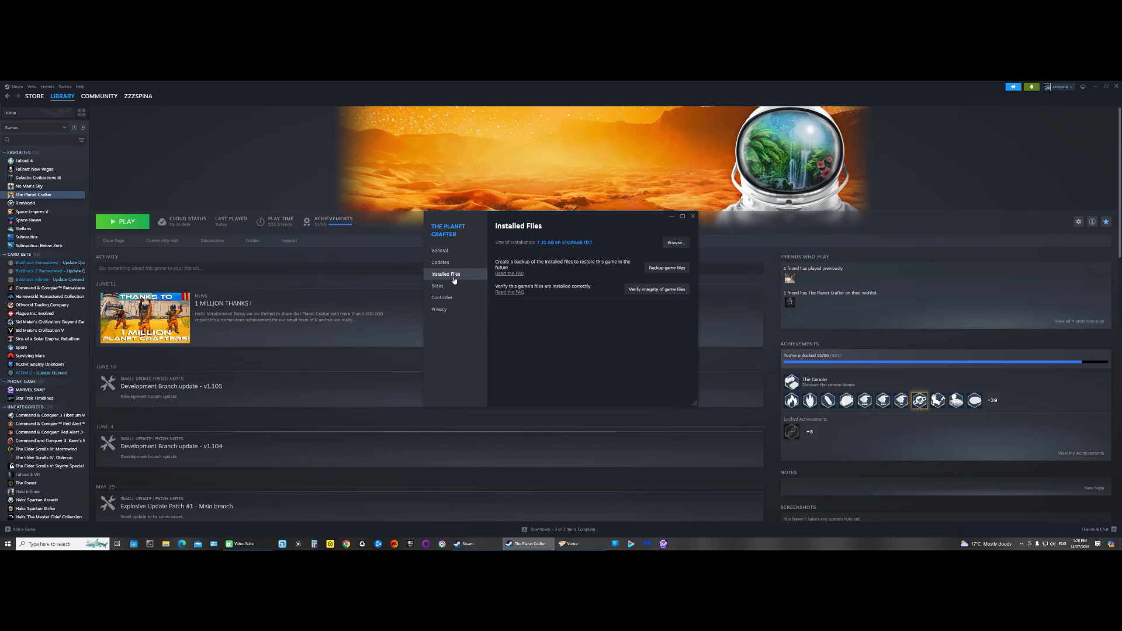
left_click(670, 243)
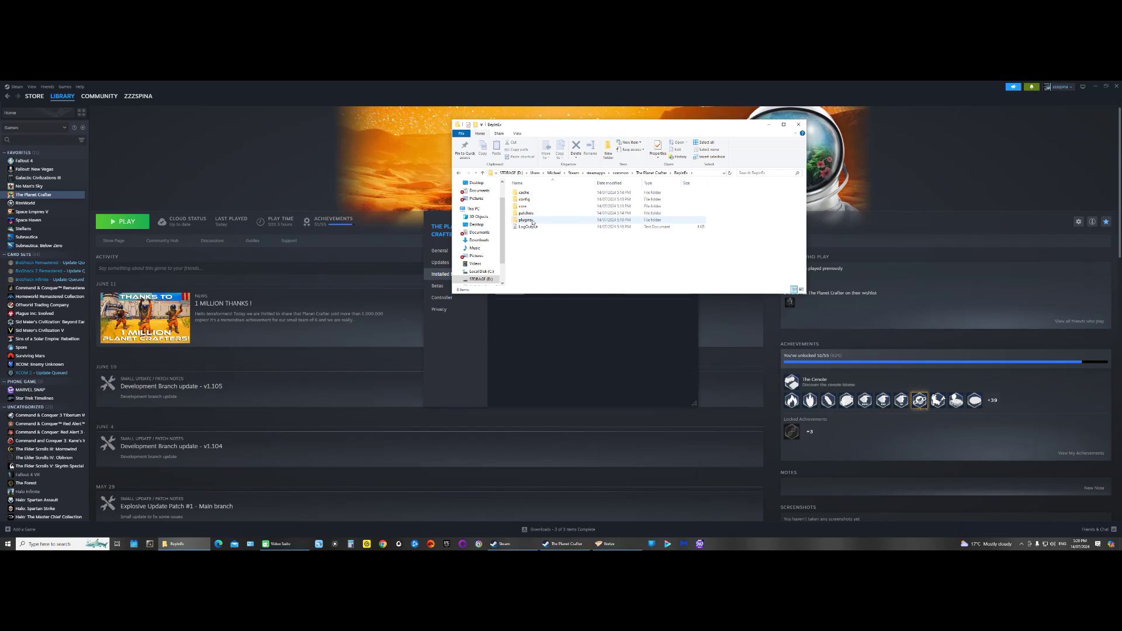
left_click(540, 222)
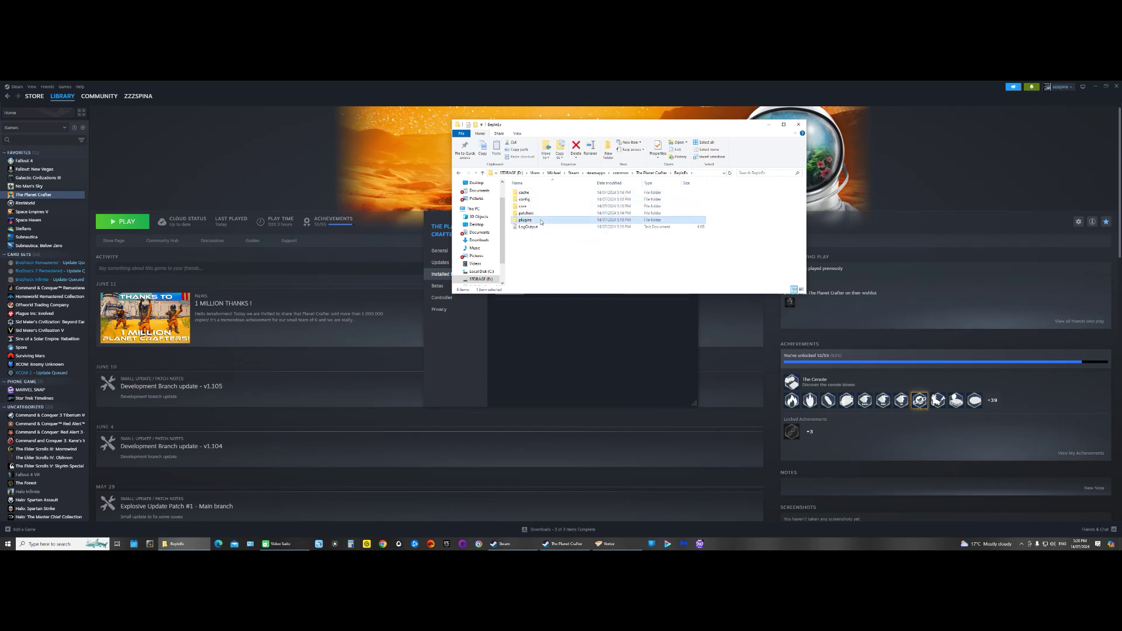
left_click(459, 174)
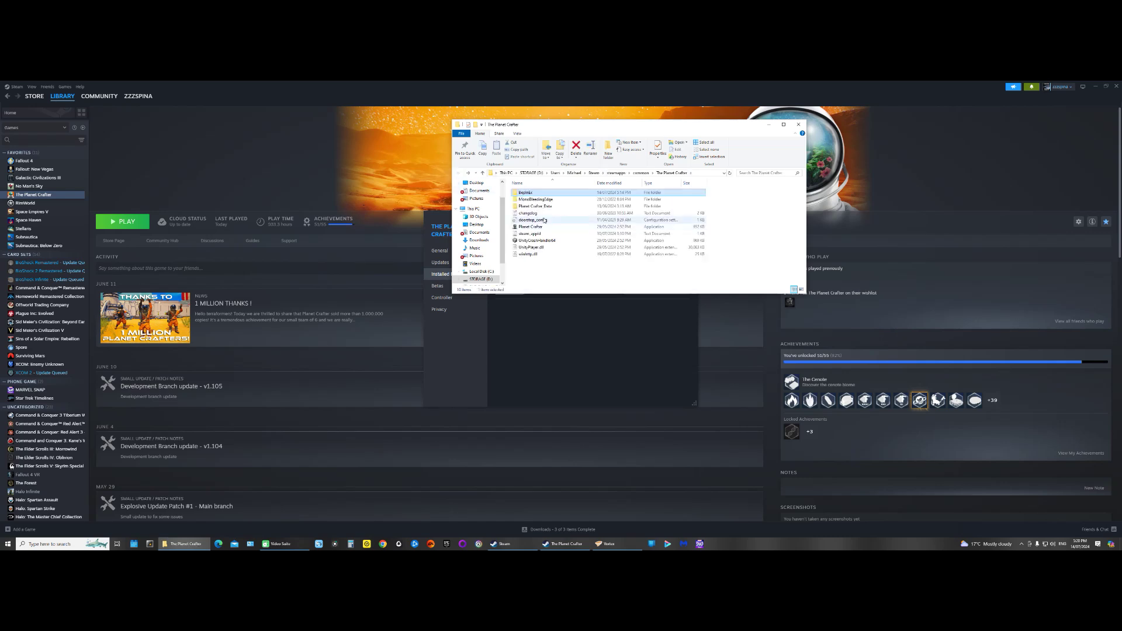
double_click(524, 194)
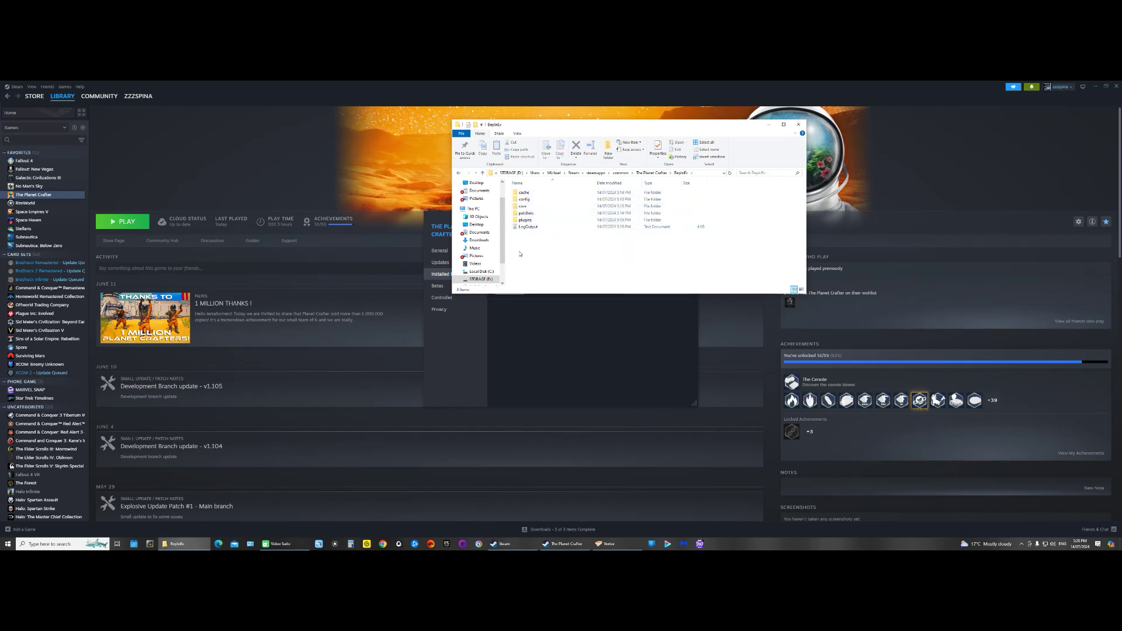
double_click(543, 221)
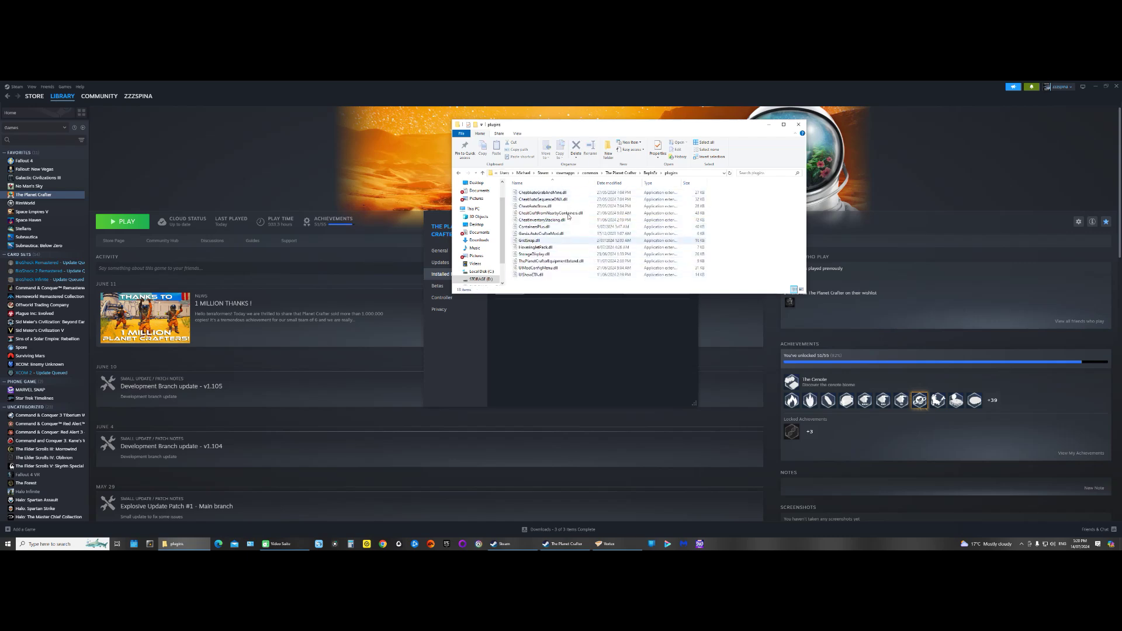
left_click(458, 173)
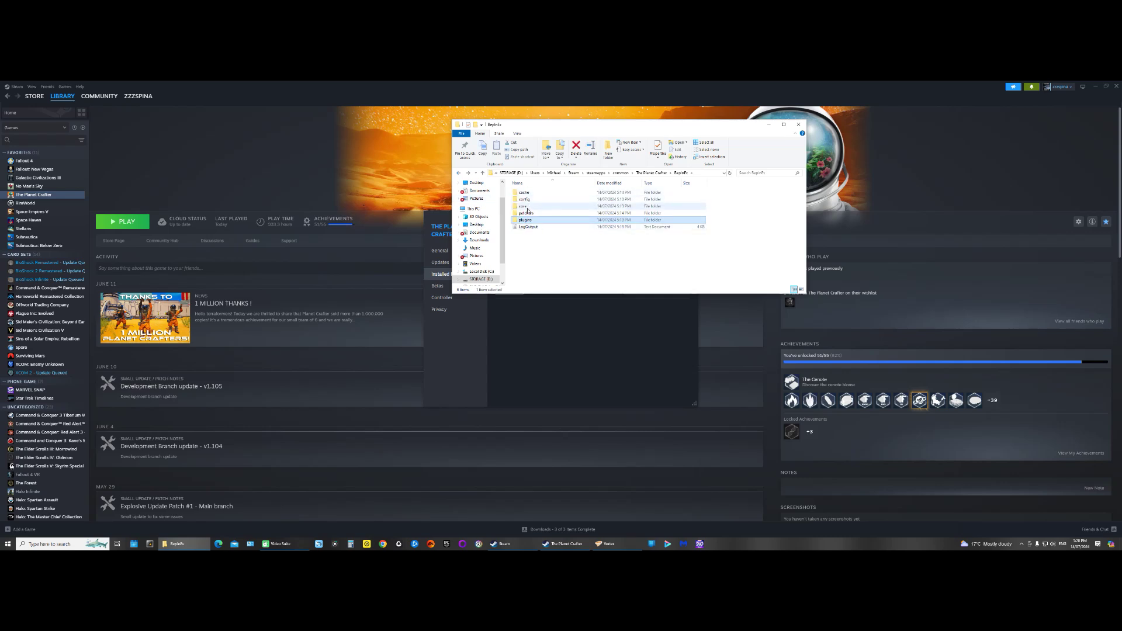
left_click(799, 124)
left_click(688, 217)
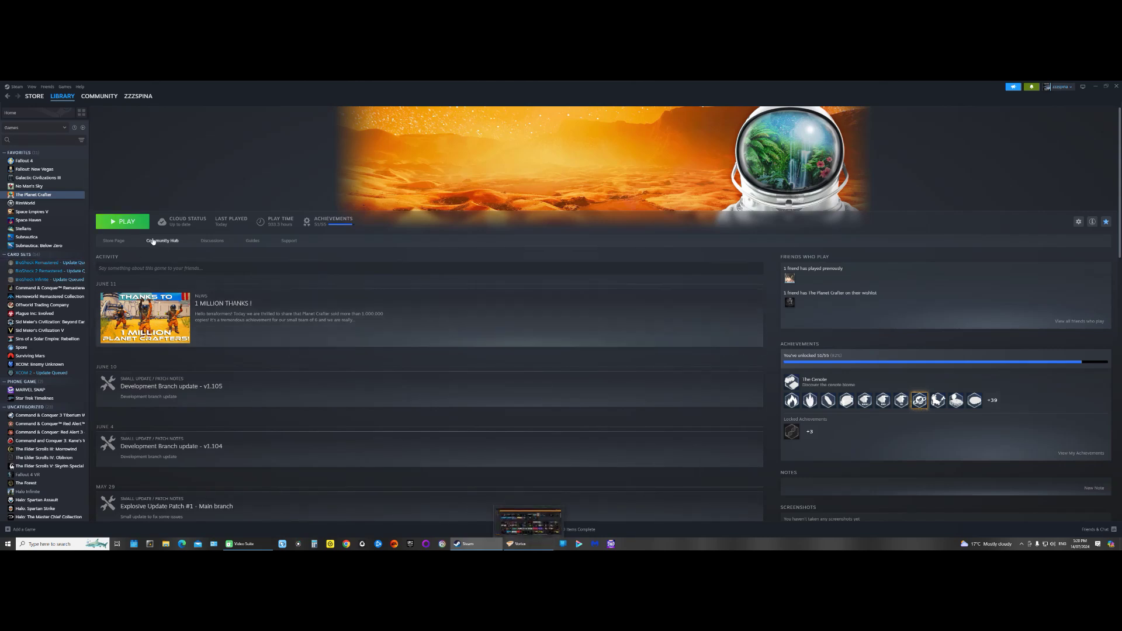
Step: Relaunch The Planet Crafter, open its Options, then bring up Nexus Mods' Planet Crafter page in Edge
left_click(123, 221)
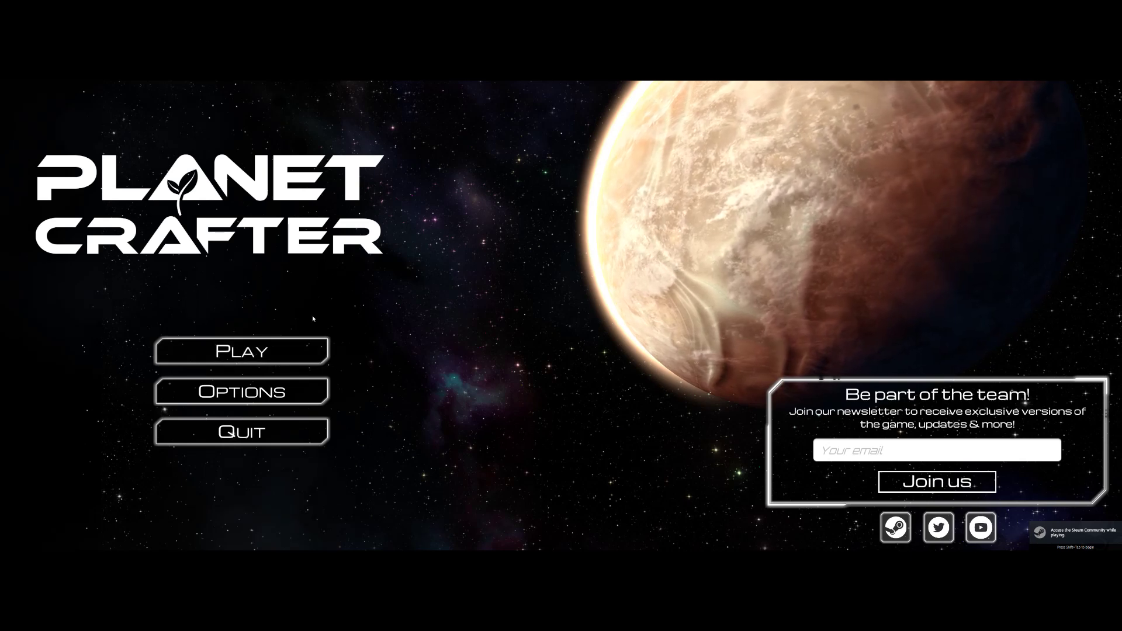
left_click(257, 352)
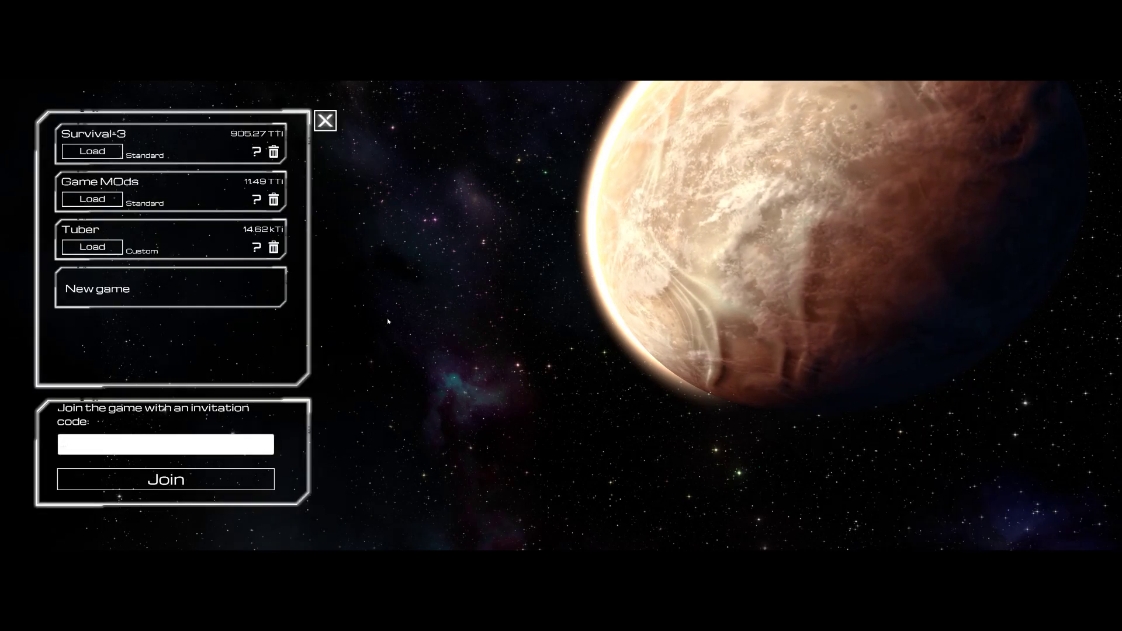
left_click(325, 120)
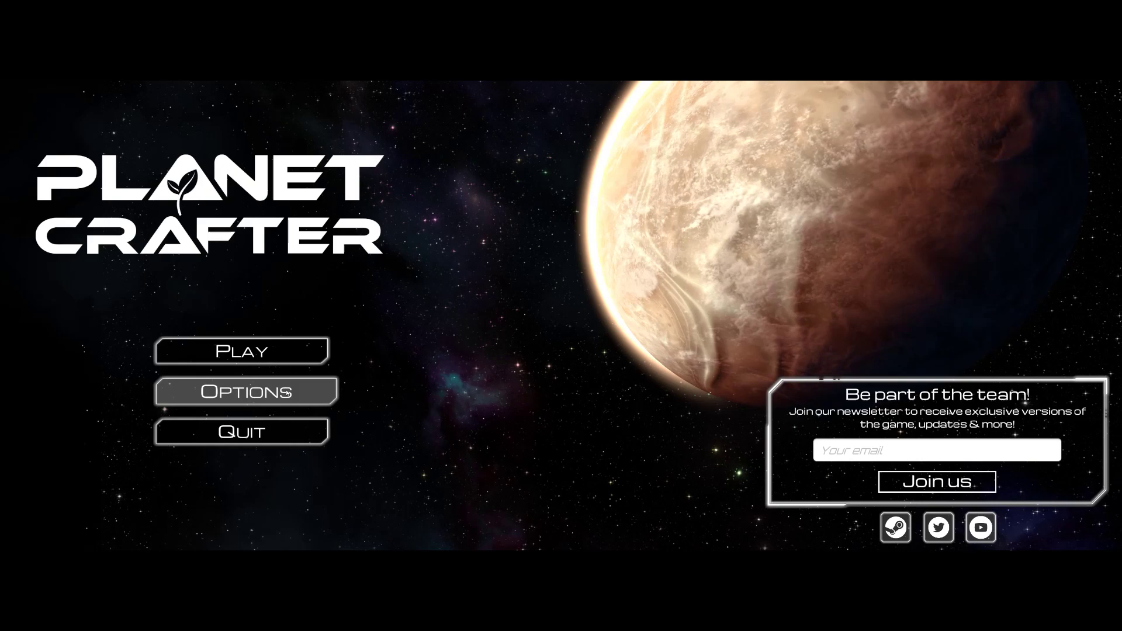
left_click(305, 395)
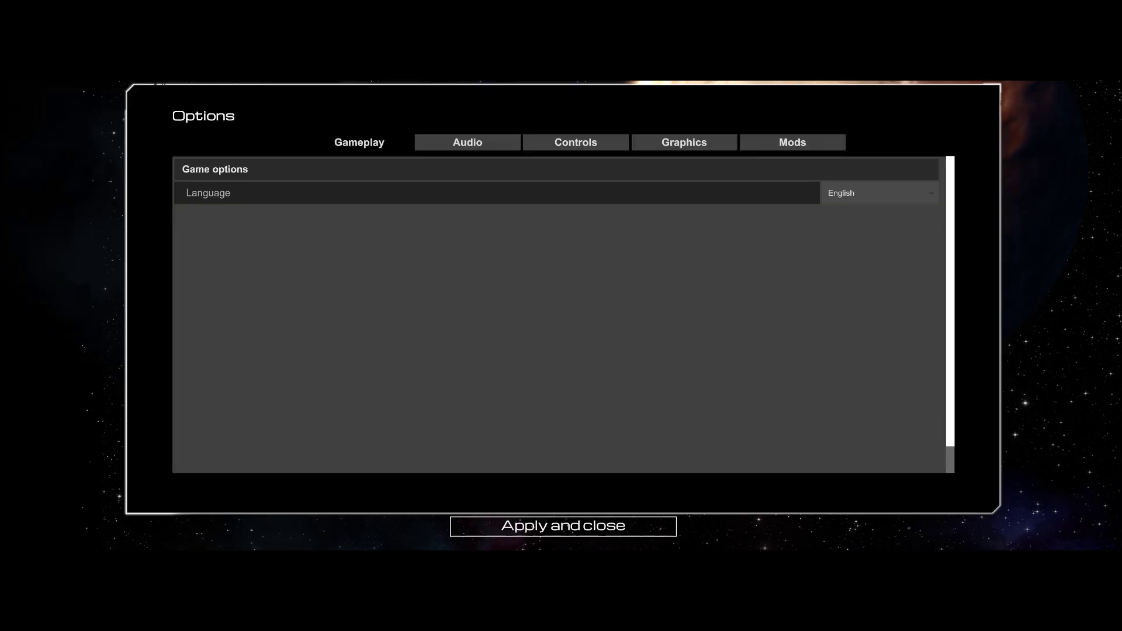
key("super")
left_click(182, 543)
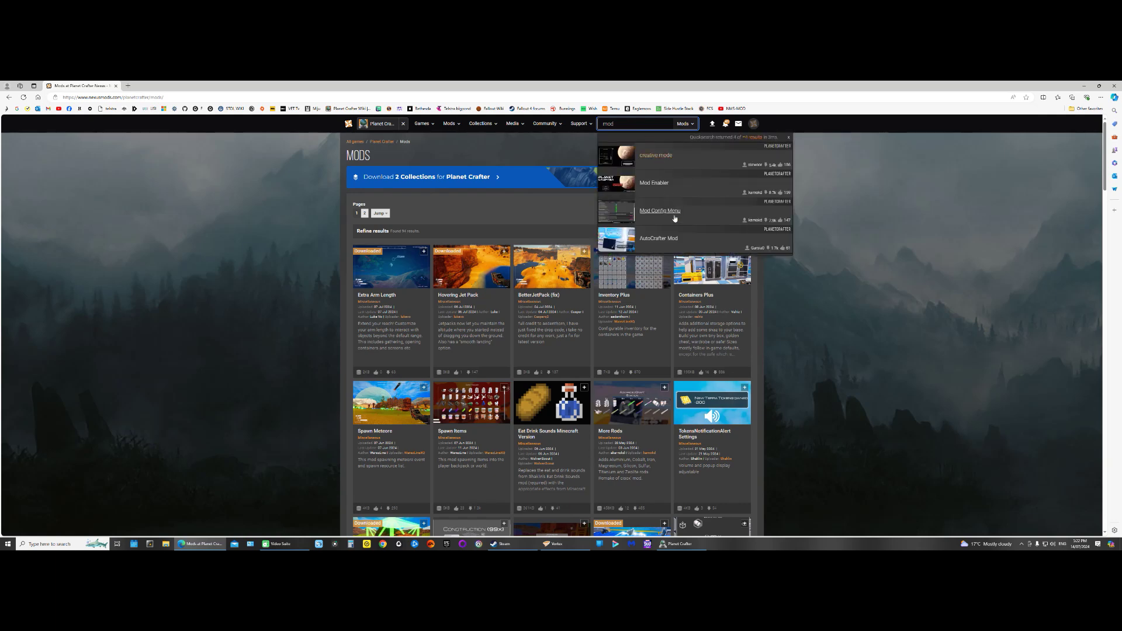
Step: View the Mod Config Menu page on Nexus, then show the Mods section in the game's Options
left_click(647, 212)
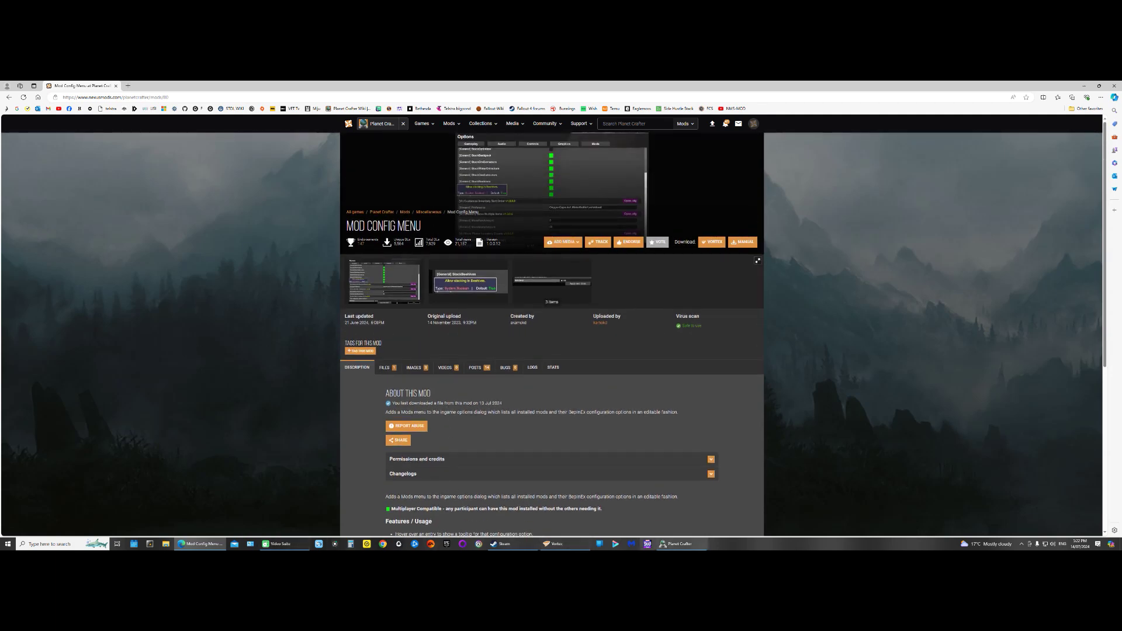
left_click(677, 544)
left_click(792, 144)
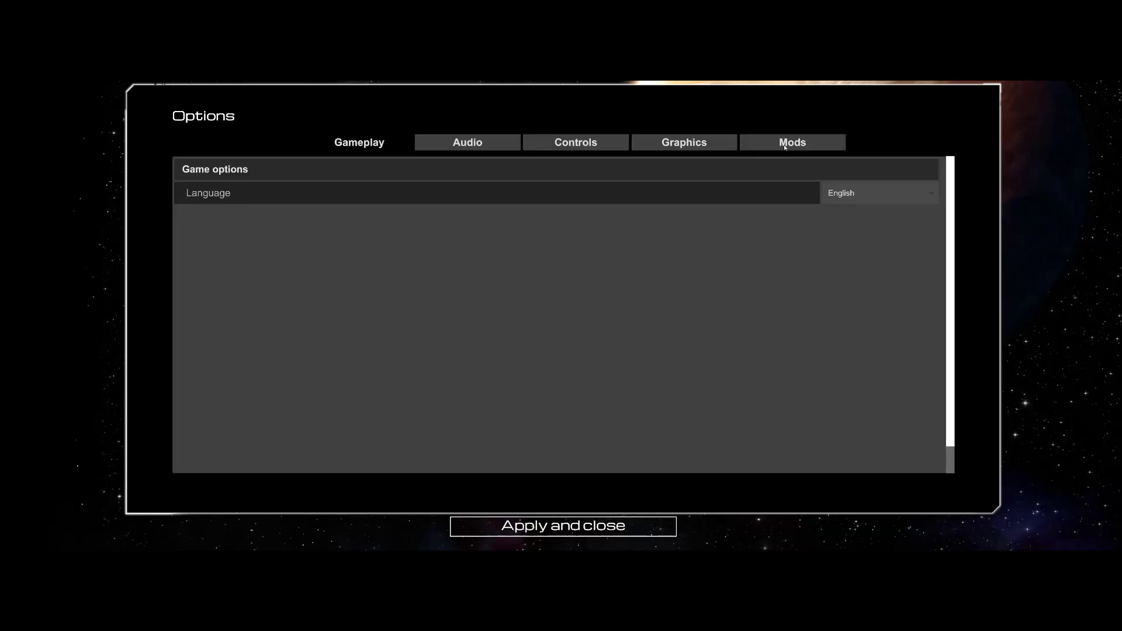
Step: In Options > Mods, change [General] Auto Grab and Mine Range from 20 to 1 and apply
left_click(785, 147)
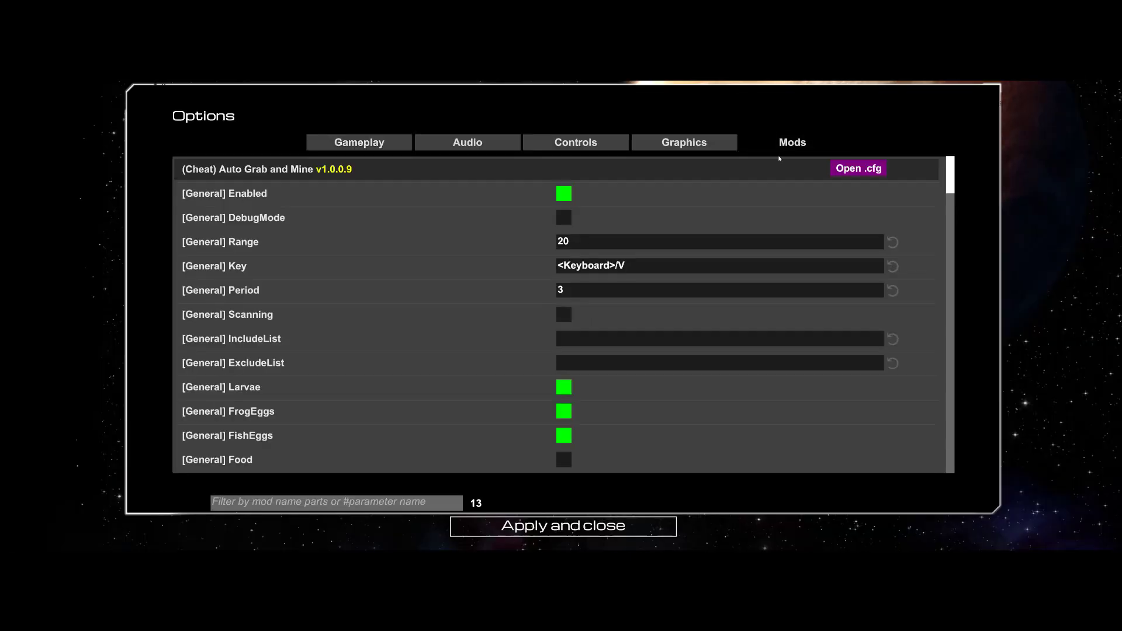
mouse_move(950, 172)
left_mouse_down()
mouse_move(953, 473)
mouse_move(950, 187)
left_mouse_up()
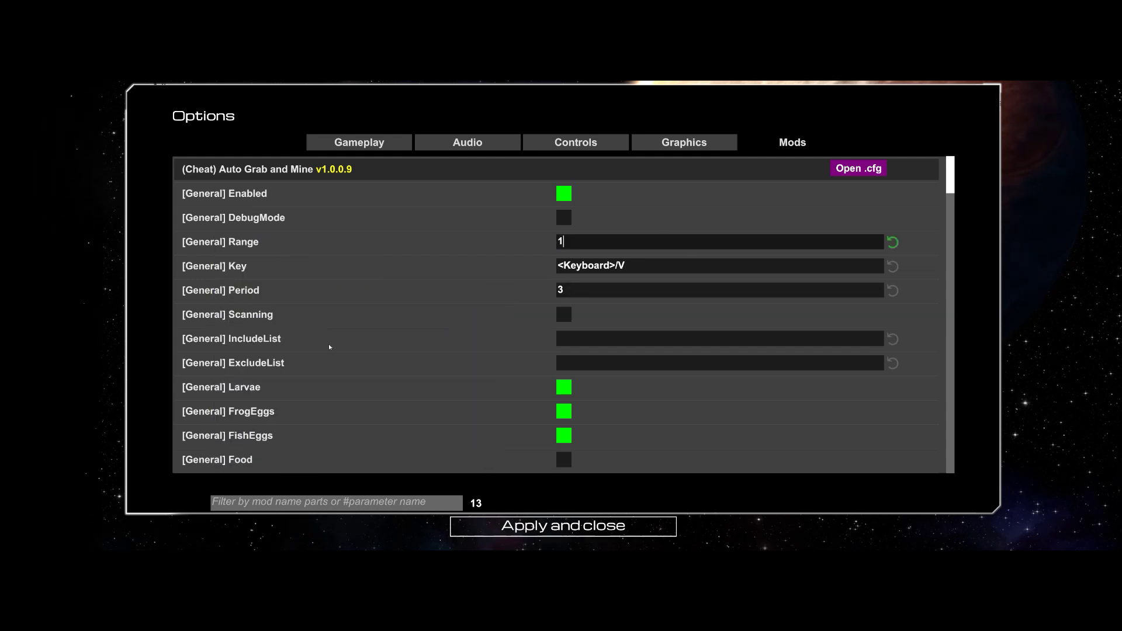
scroll(387, 319, "down", 3)
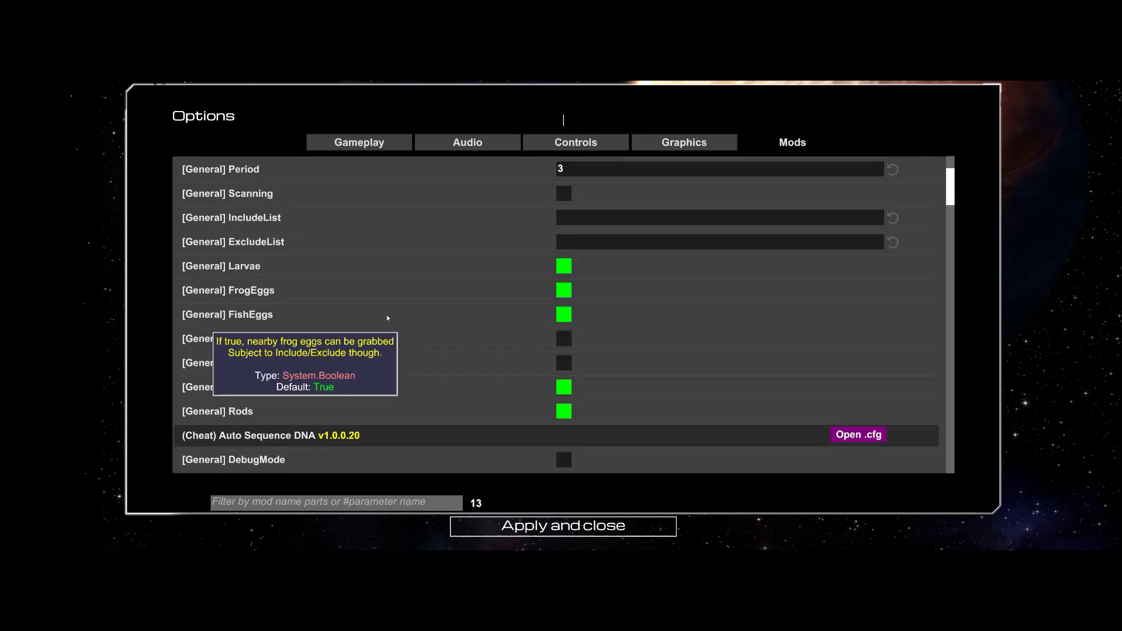
scroll(388, 312, "down", 5)
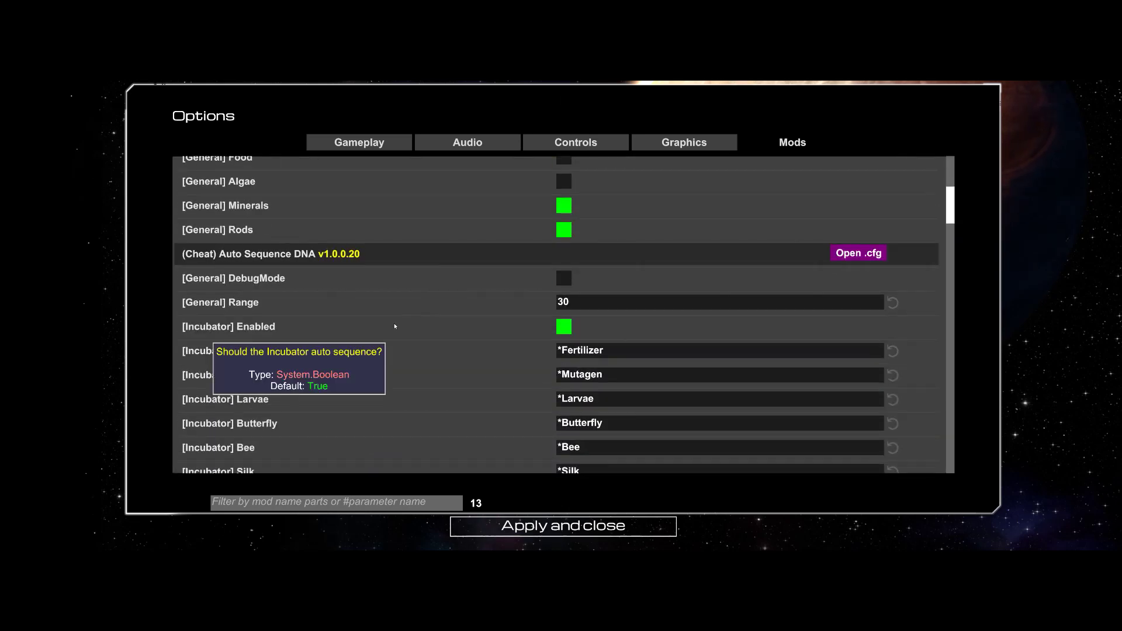
scroll(393, 324, "down", 2)
scroll(408, 400, "up", 7)
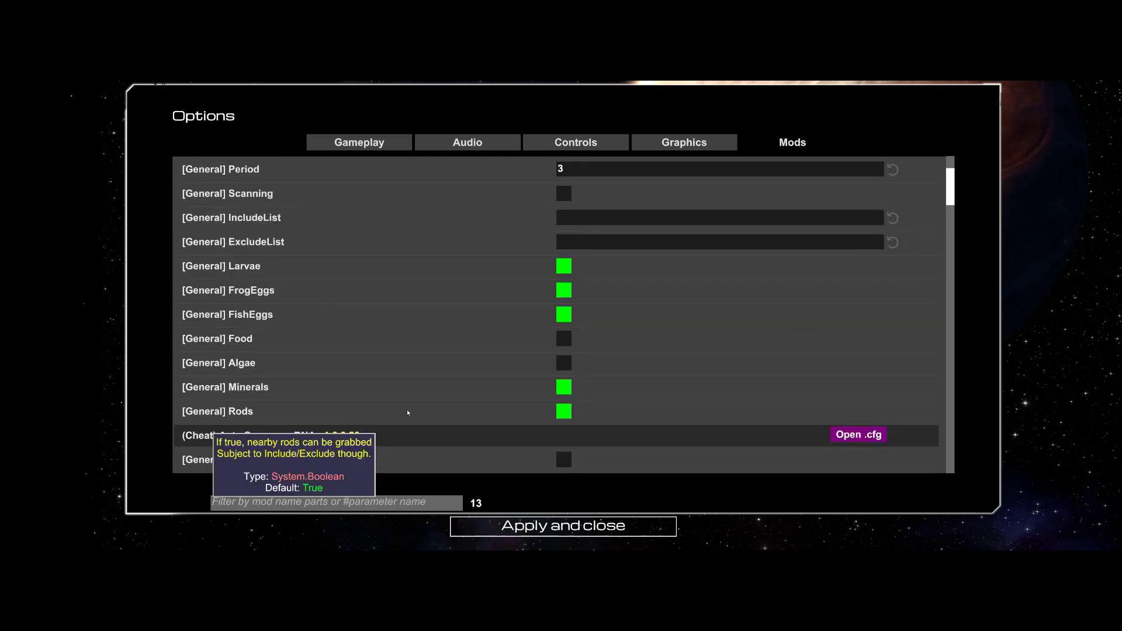
scroll(406, 410, "up", 3)
left_click(575, 243)
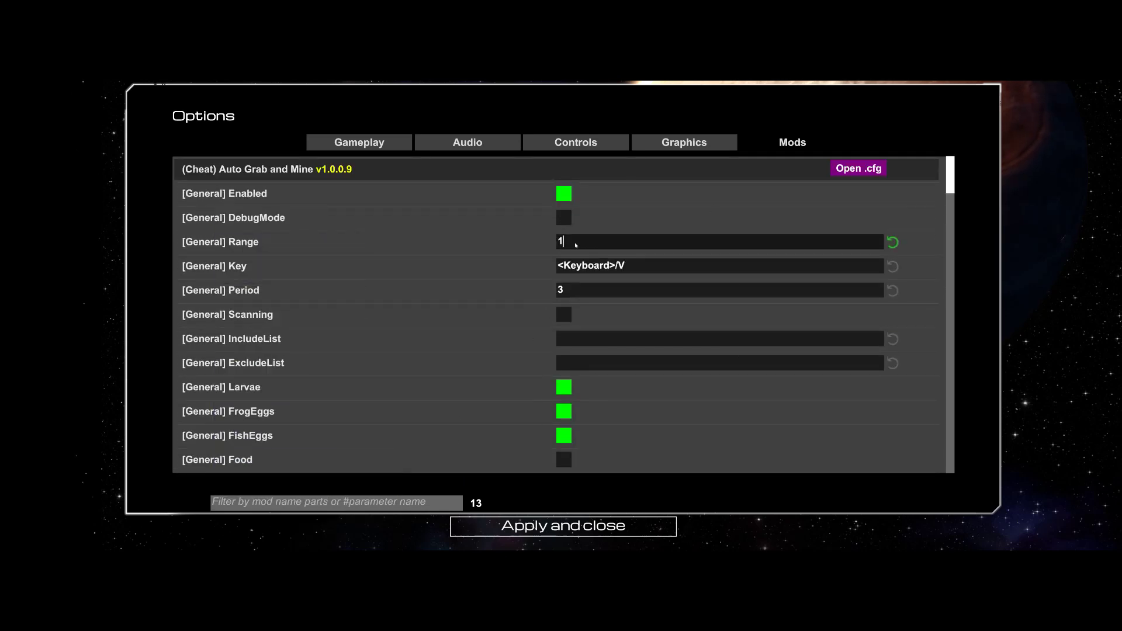
left_click(564, 526)
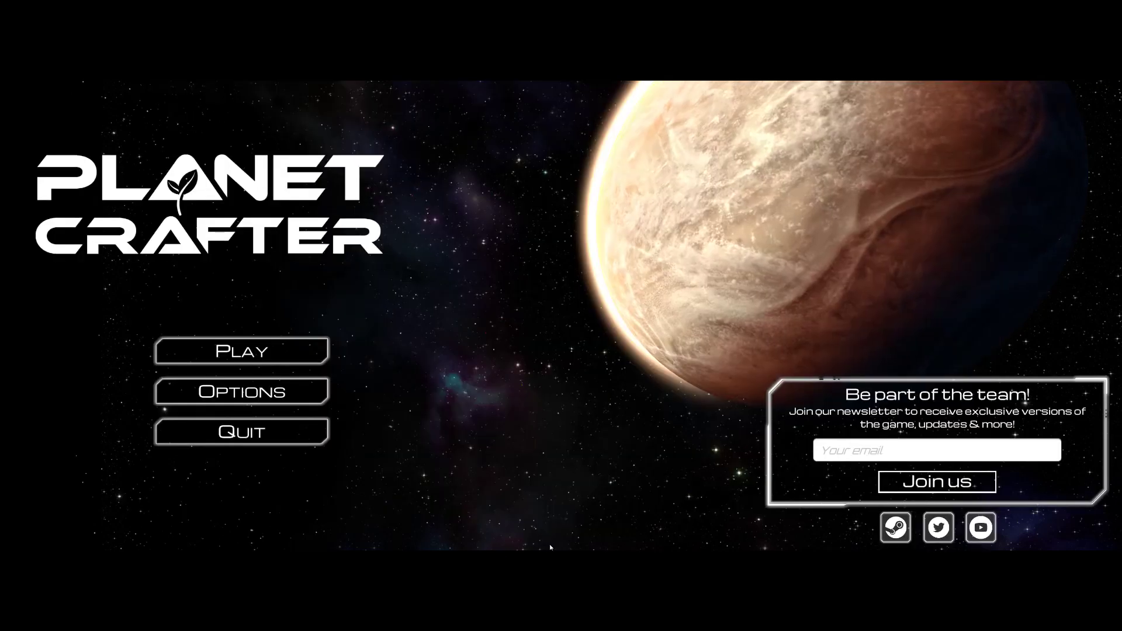
Step: Create a new Standard-mode save named Standard-1 and load it
left_click(265, 353)
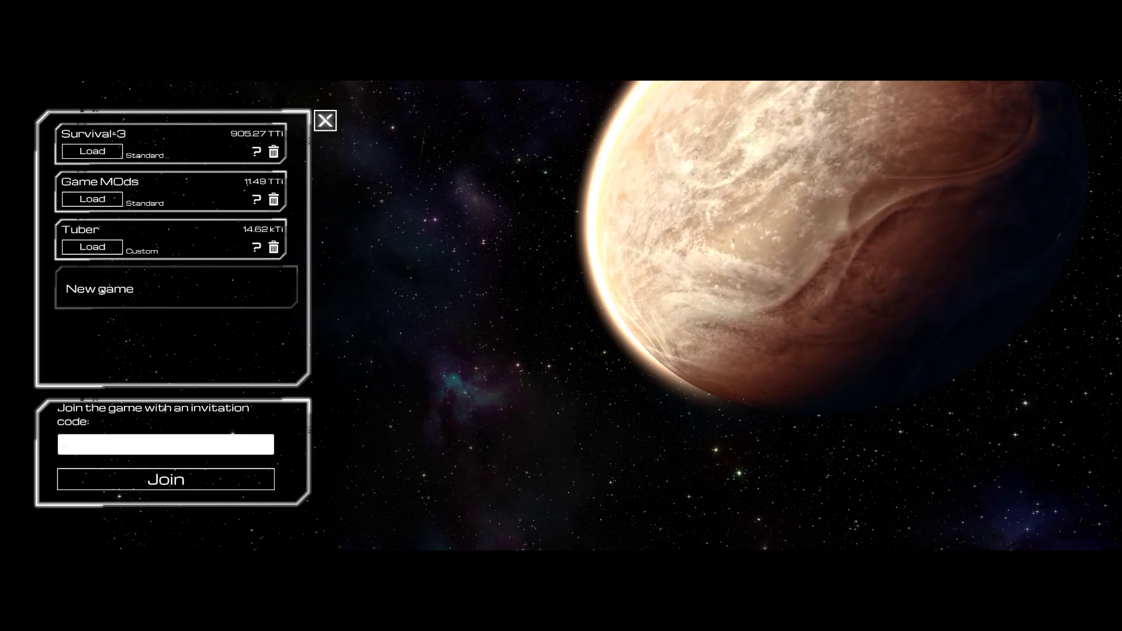
left_click(143, 298)
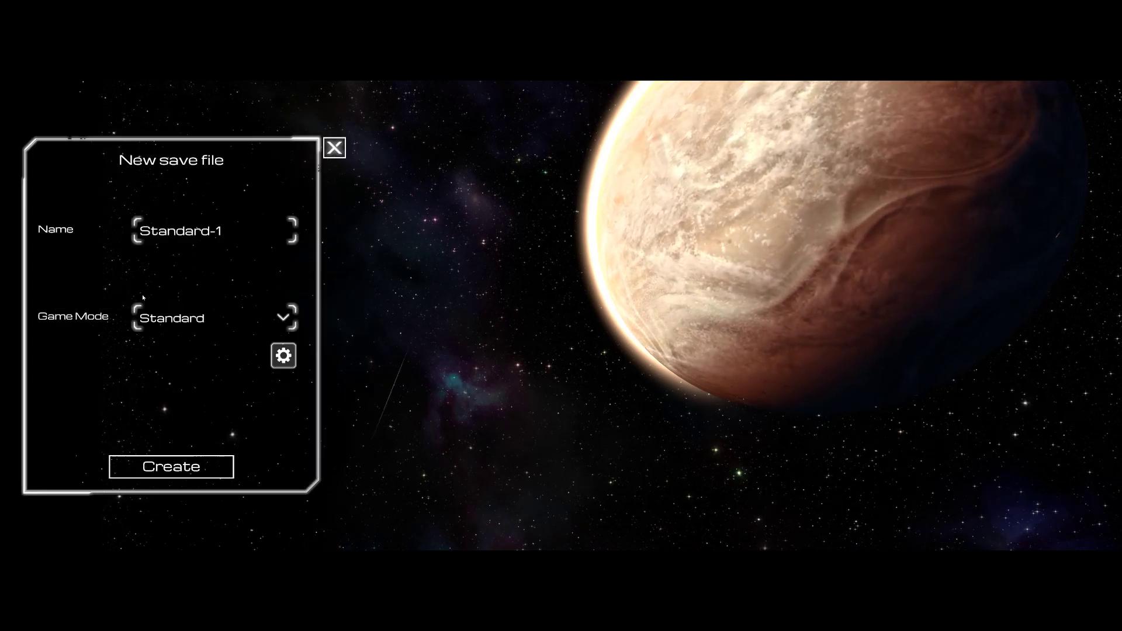
left_click(188, 469)
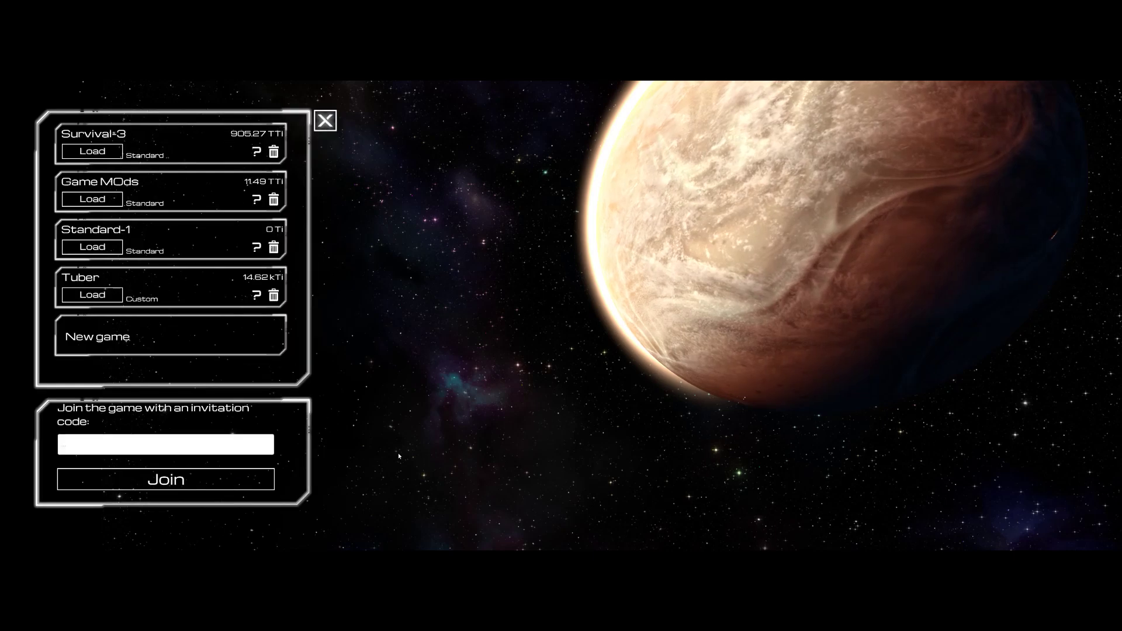
left_click(91, 247)
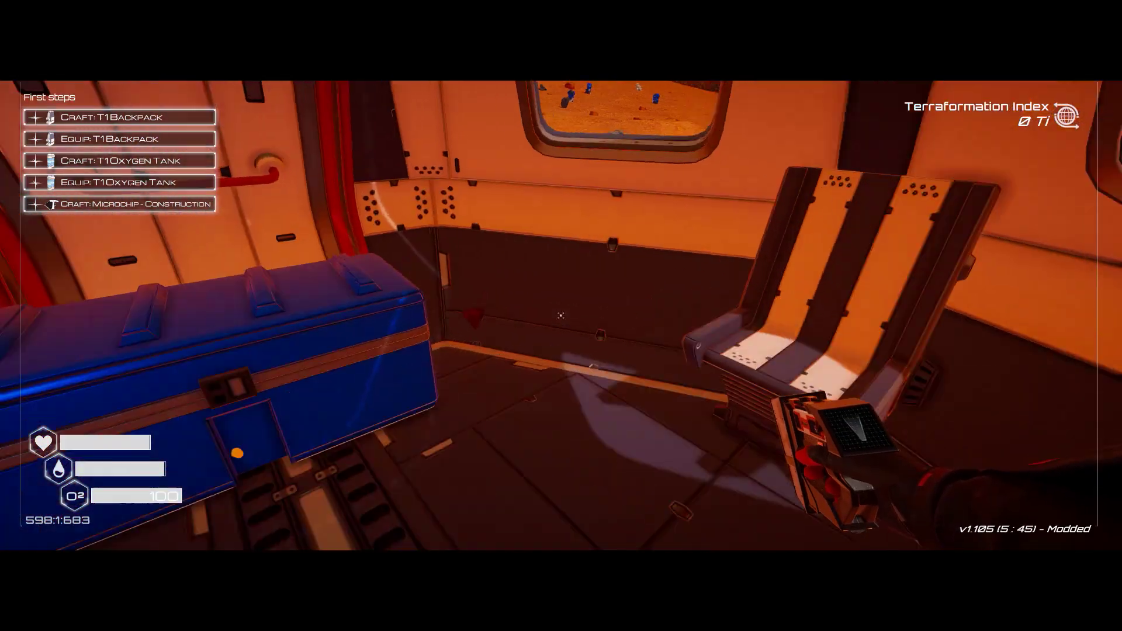
Step: Check the starting chest and the crafting list, then walk out the pod doorway
key("e")
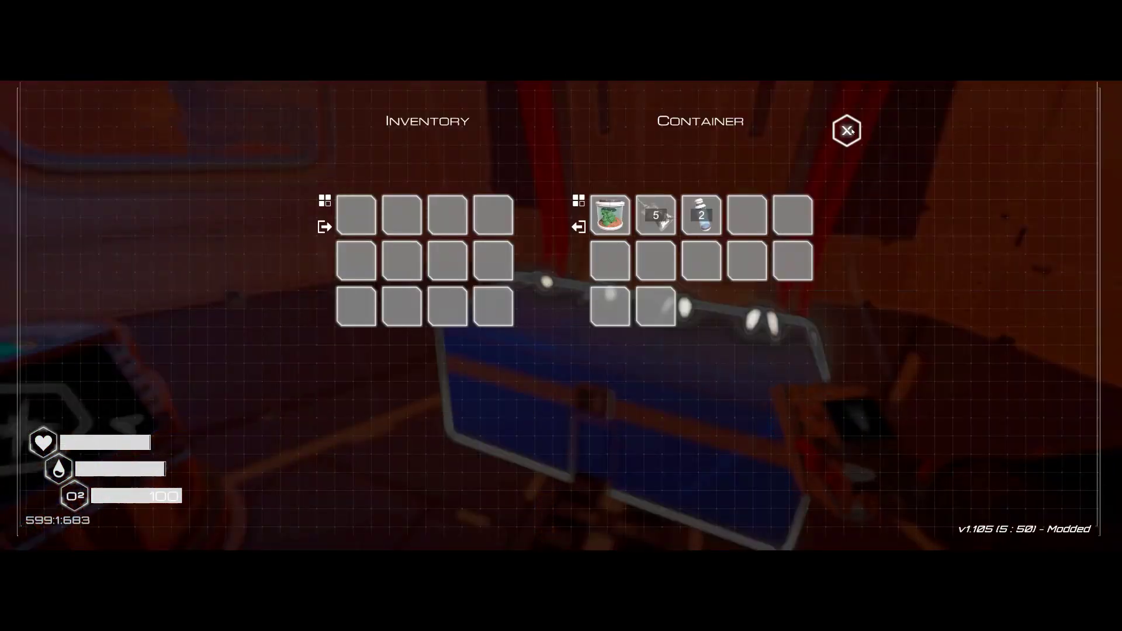
left_click(850, 131)
key("e")
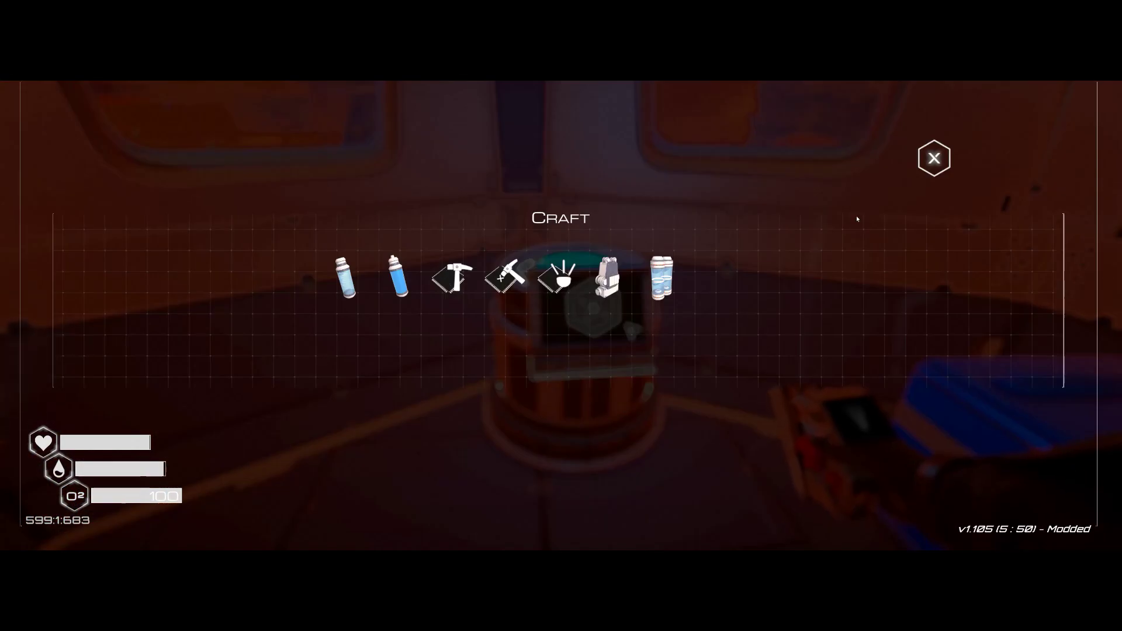
left_click(945, 157)
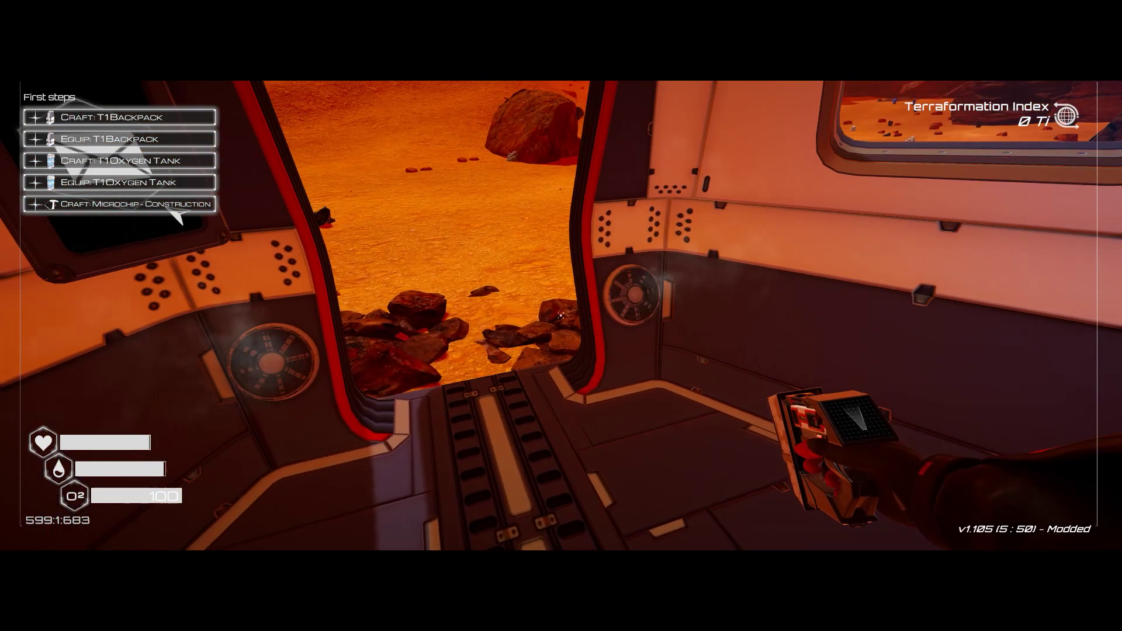
key("w")
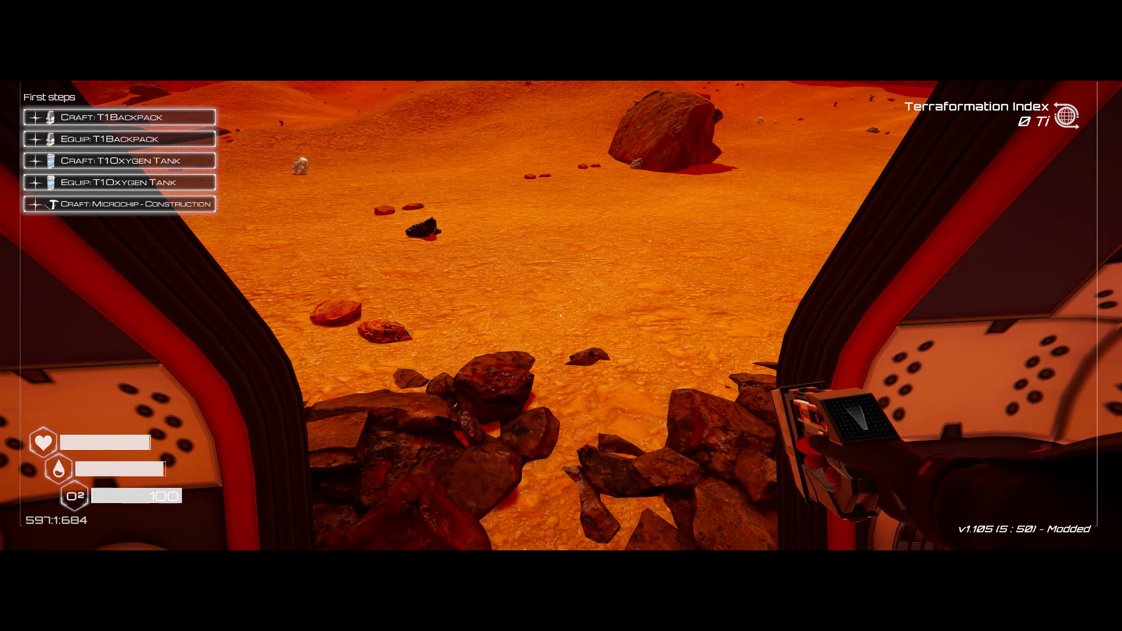
Step: Pause, confirm Auto Grab Range is 1 in Options > Mods, apply, and resume play
key("Escape")
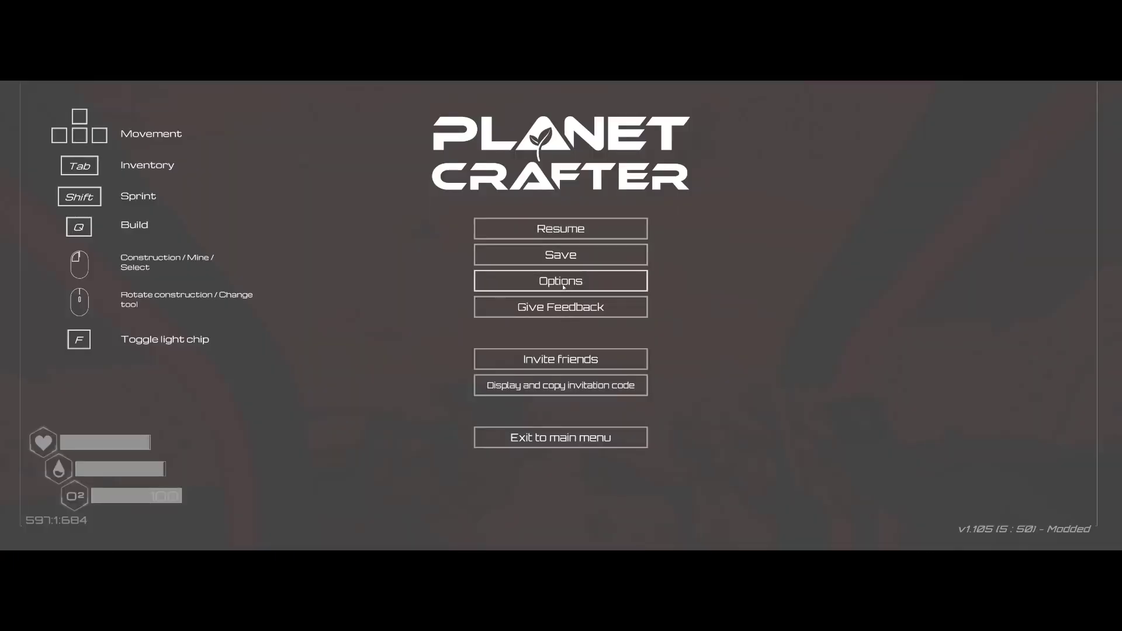
left_click(563, 287)
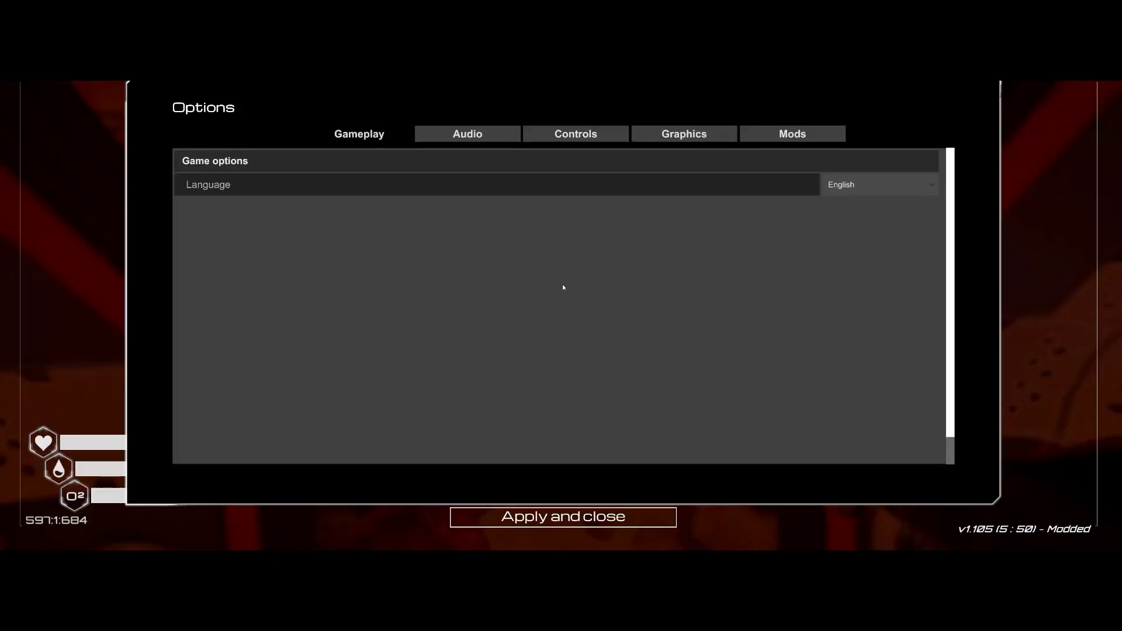
left_click(801, 132)
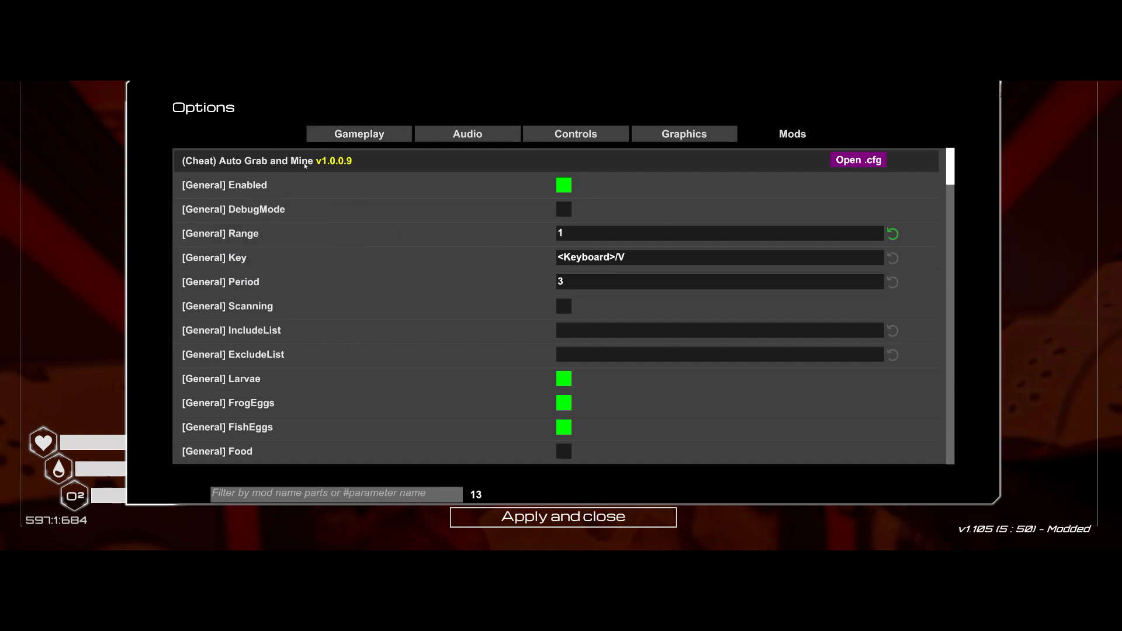
left_click(544, 514)
left_click(561, 233)
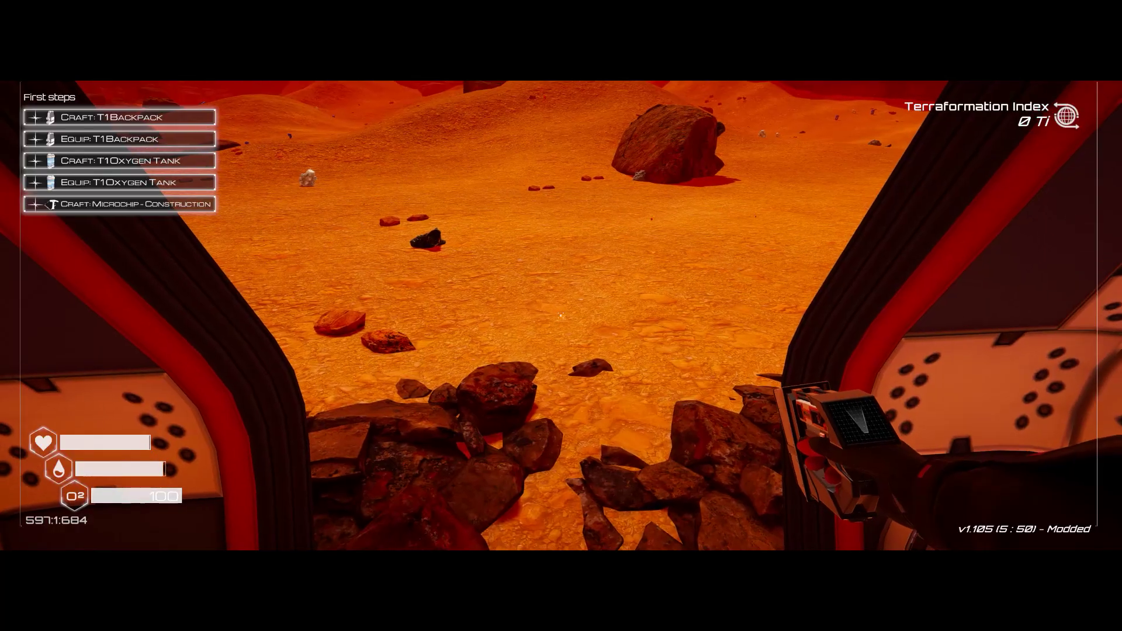
Step: Mine the dark Silicon rock, return to the pod, then walk back out onto the desert
key("w")
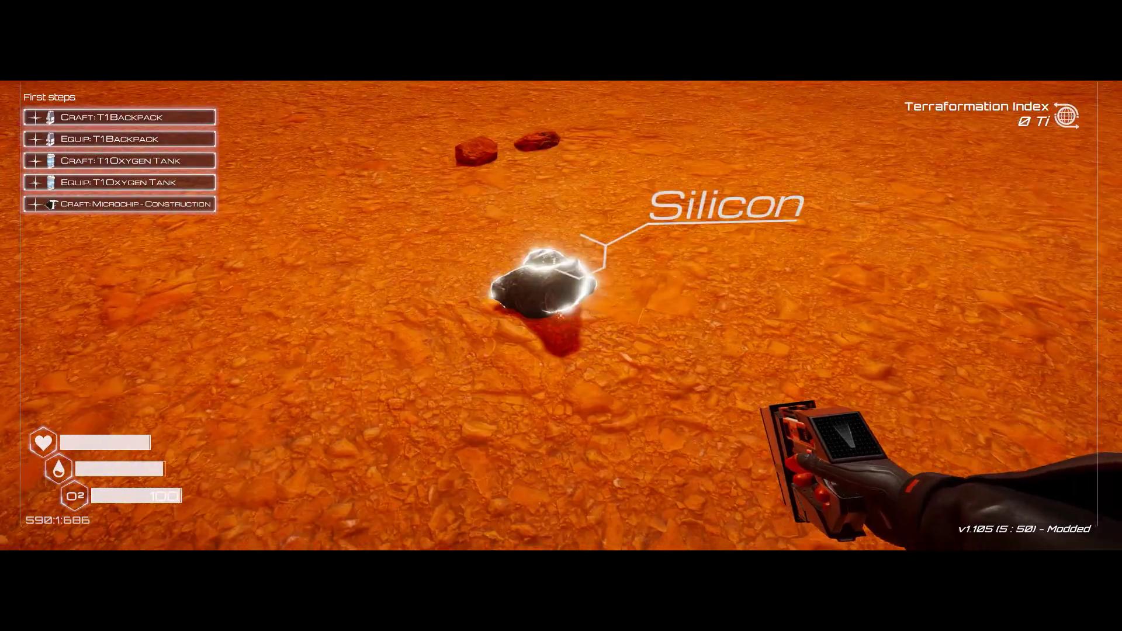
left_click(561, 315)
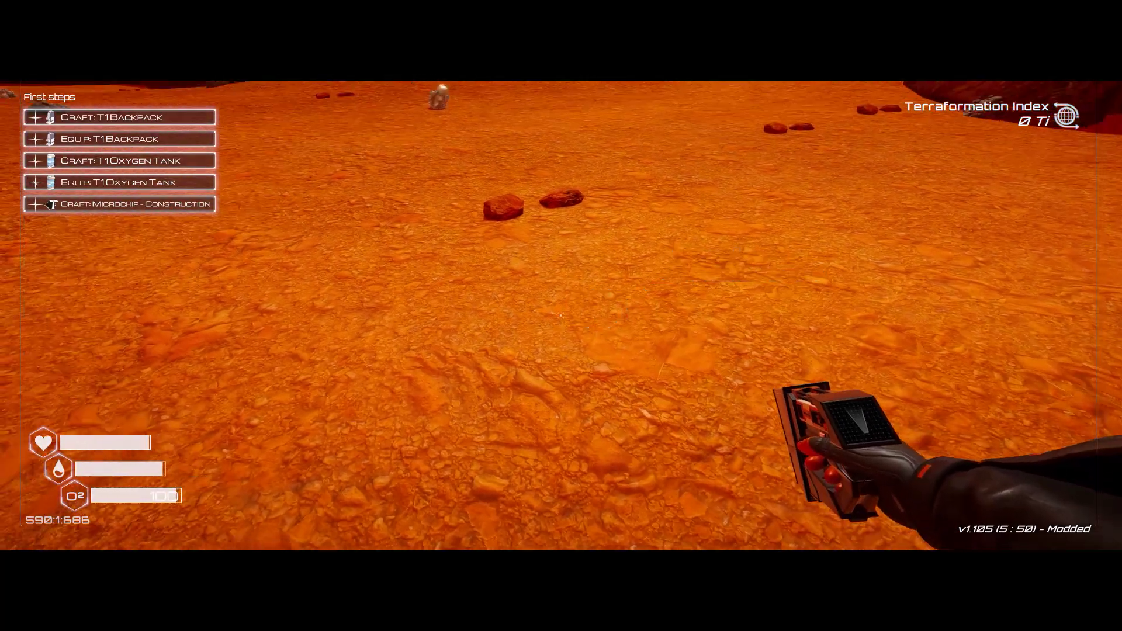
key("w")
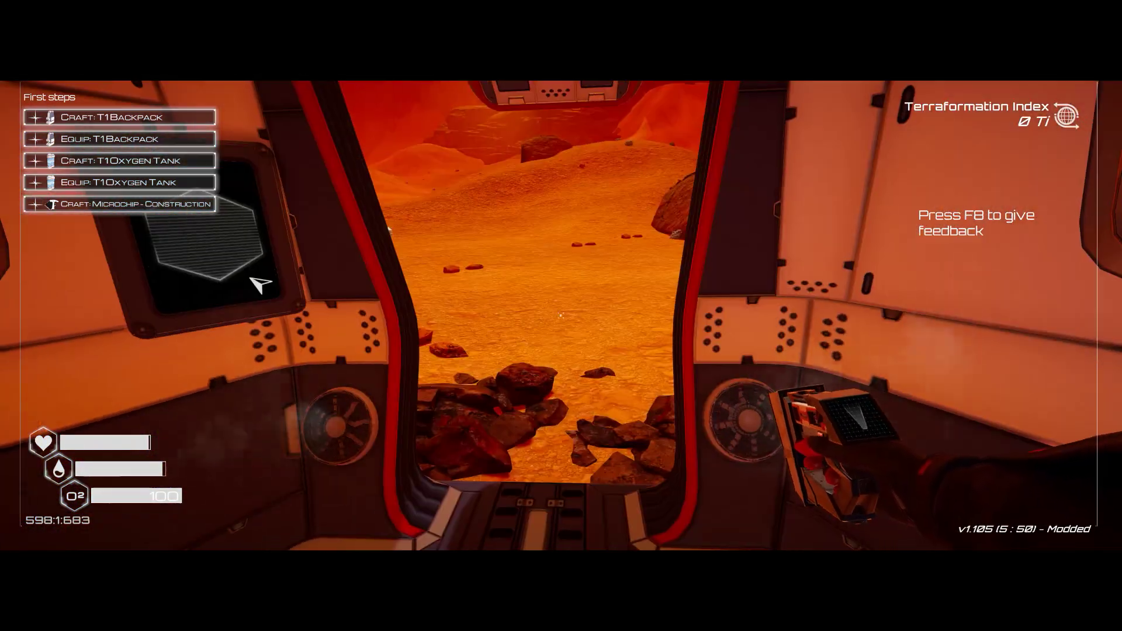
key("Escape")
key("Escape")
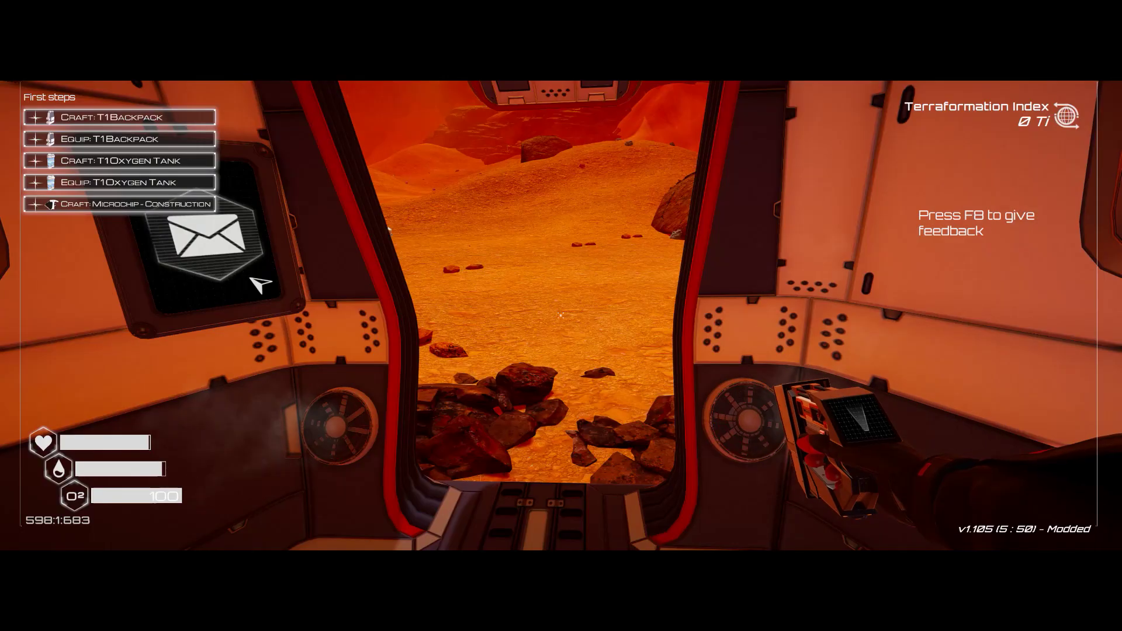
key("w")
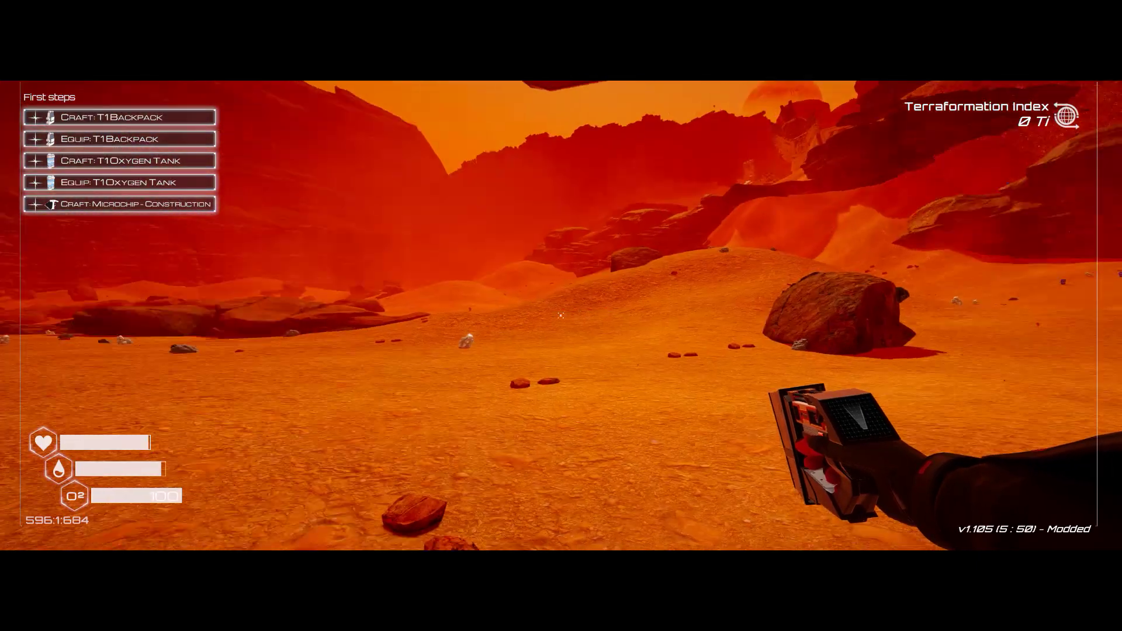
Step: Pause the game and open Options on the Mods settings showing Range 1 and Period 3
key("Escape")
left_click(561, 228)
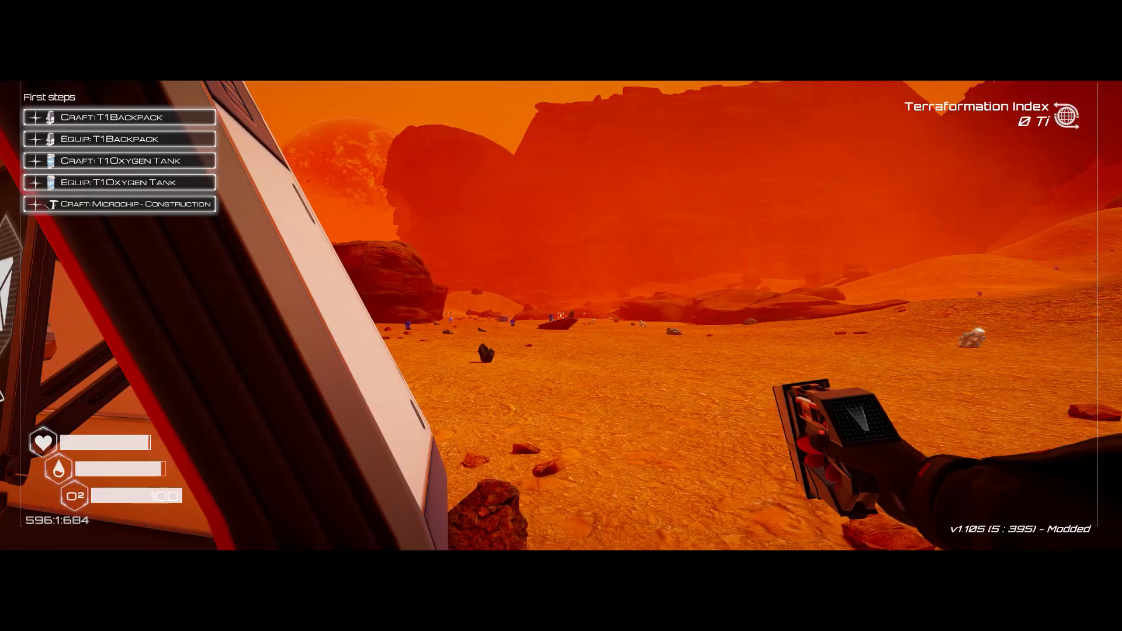
key("Escape")
left_click(571, 282)
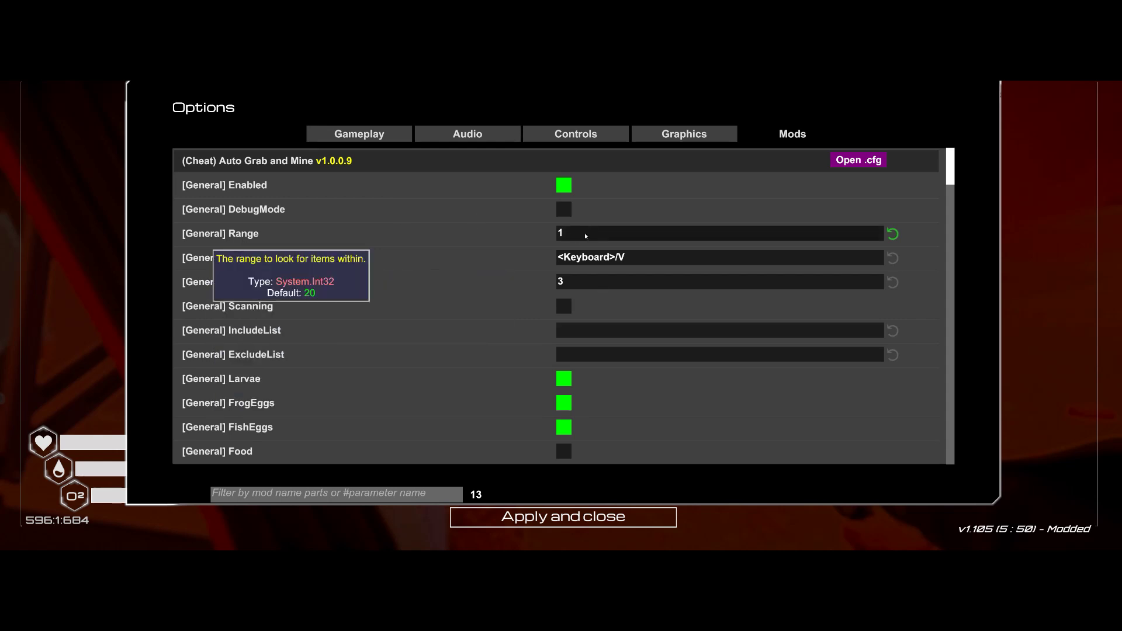
Step: Reset [General] Auto Grab and Mine Range to its default 20 and apply the mod settings
left_click(893, 234)
left_click(585, 524)
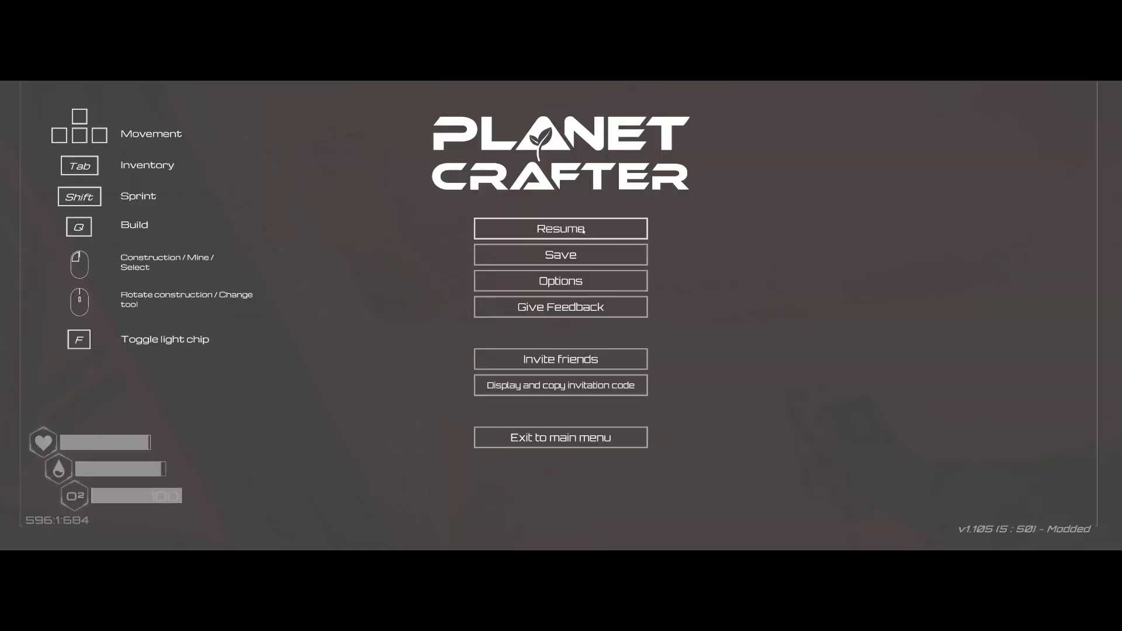